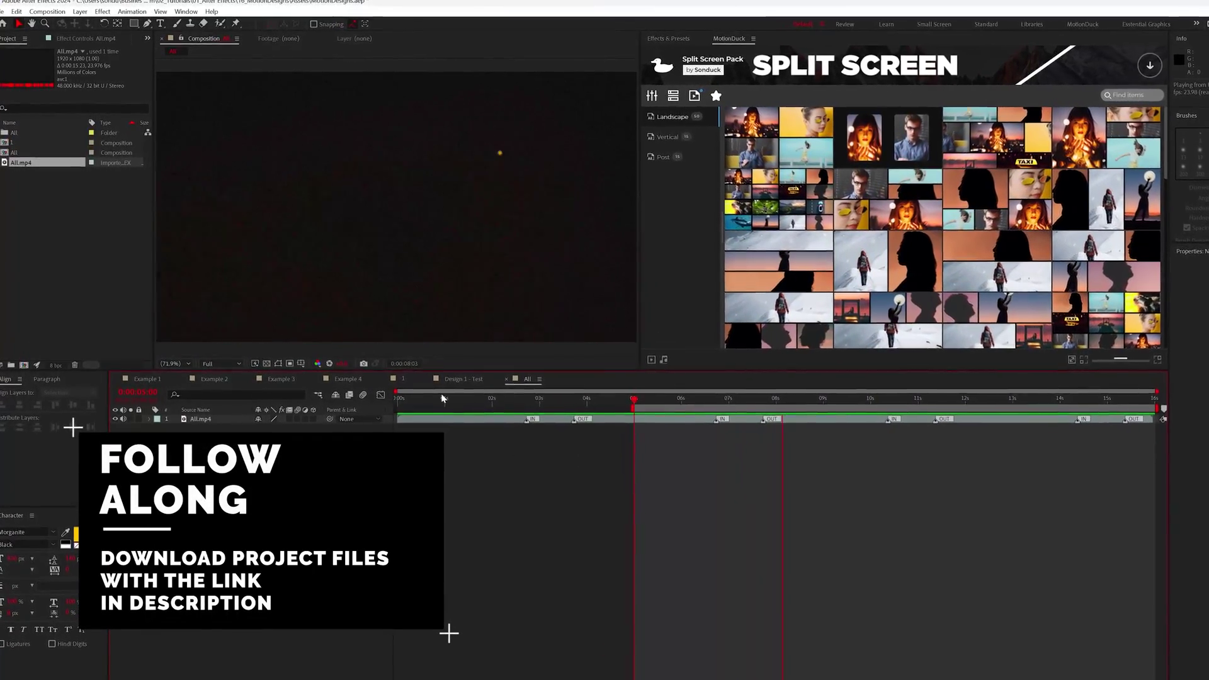
Draw a large white-filled circle in composition 1 with the Ellipse tool and centre it in the frame
{"action": "left_click", "coordinate": [458, 374]}
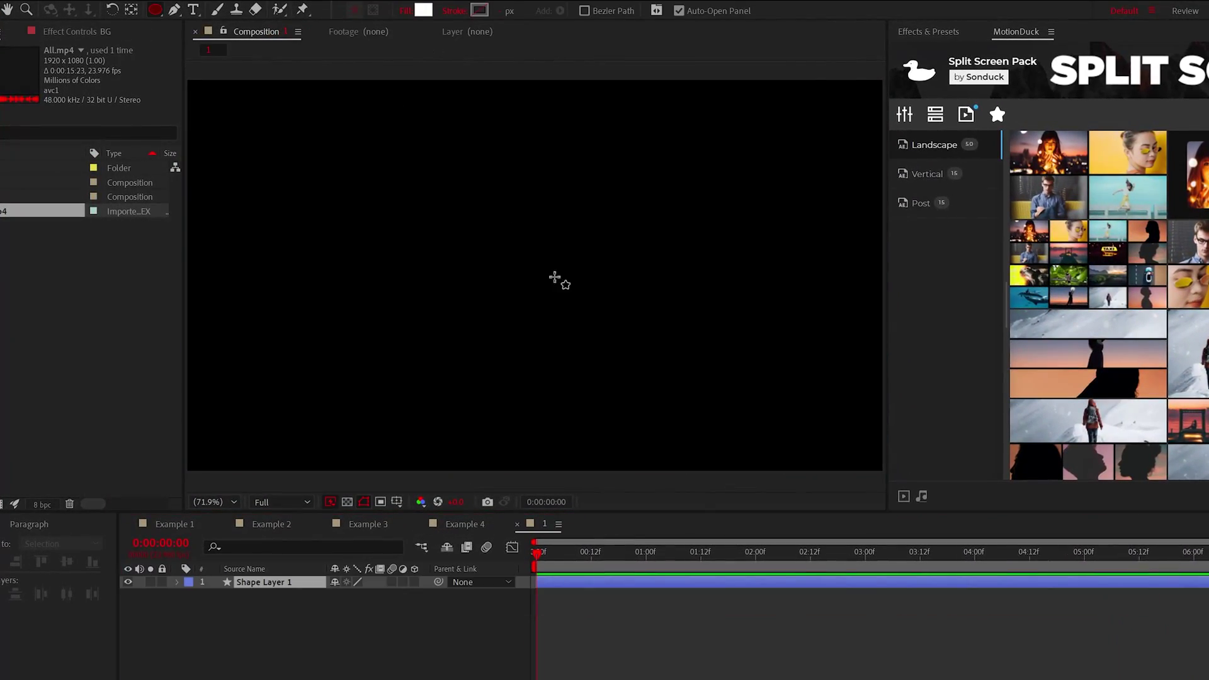
{"action": "left_click_drag", "start_coordinate": [556, 278], "coordinate": [713, 444]}
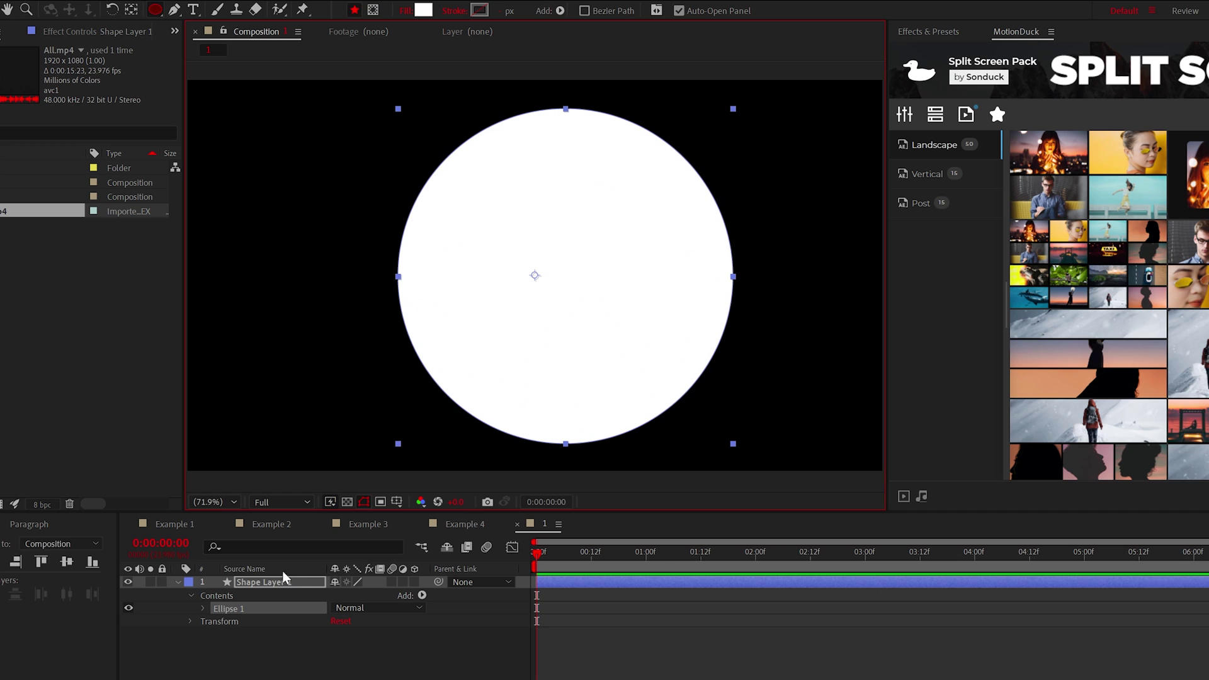
{"action": "left_click", "coordinate": [2, 561]}
{"action": "left_click", "coordinate": [67, 562]}
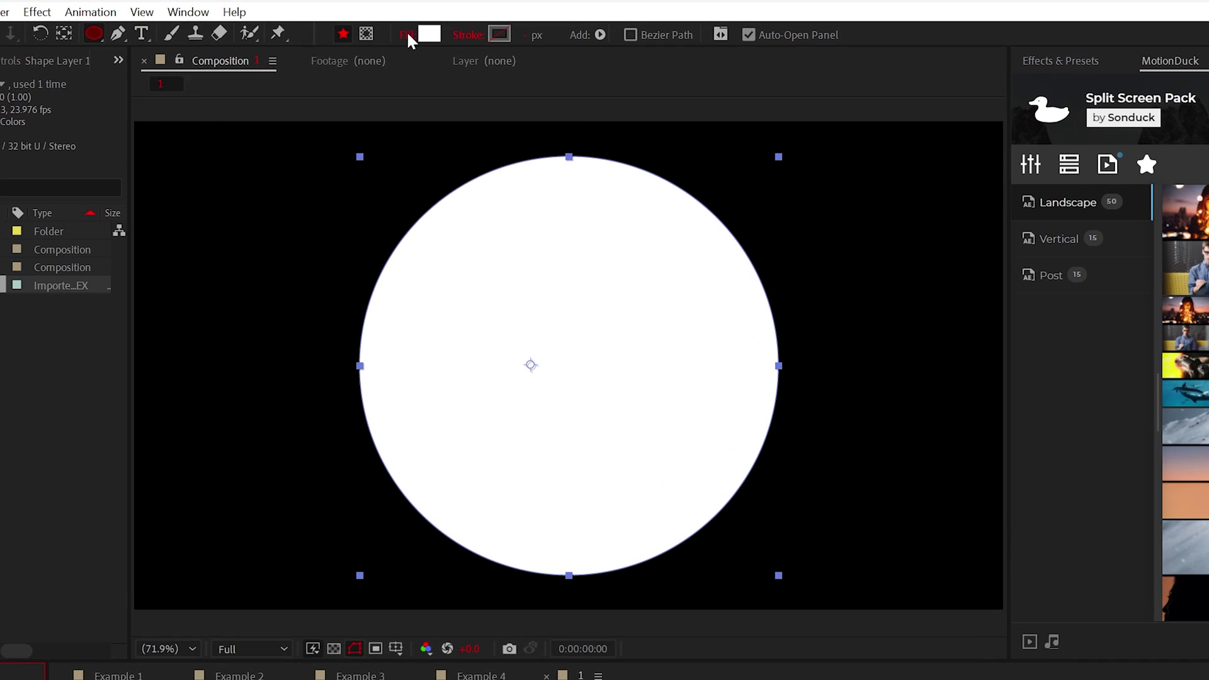
Set the circle's fill to none and its stroke to a solid white 20 px line
{"action": "left_click", "coordinate": [406, 12]}
{"action": "left_click", "coordinate": [381, 59]}
{"action": "left_click", "coordinate": [437, 144]}
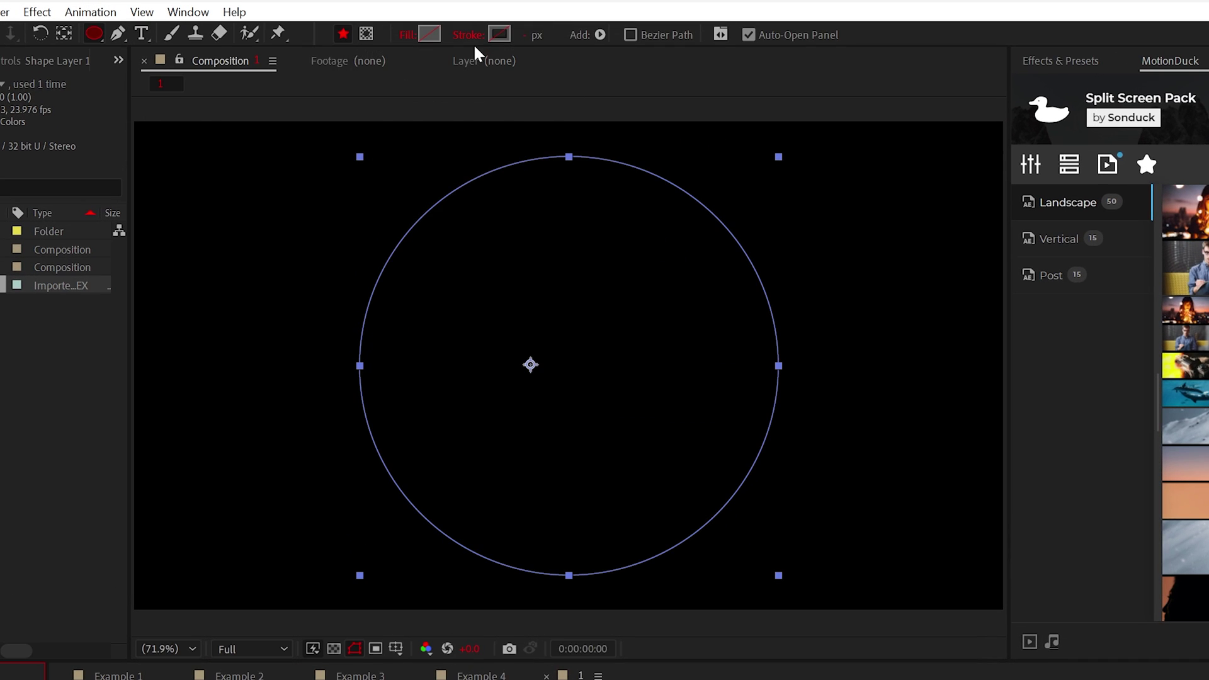
{"action": "left_click", "coordinate": [469, 35]}
{"action": "left_click", "coordinate": [411, 93]}
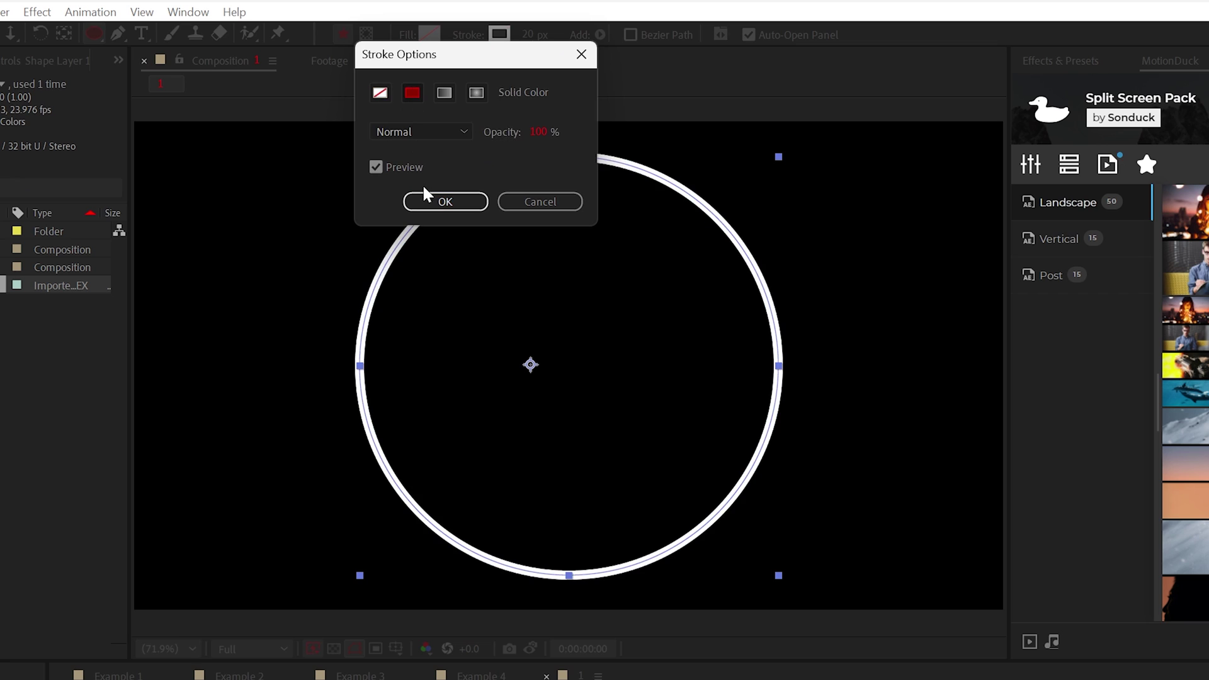
{"action": "left_click", "coordinate": [435, 200]}
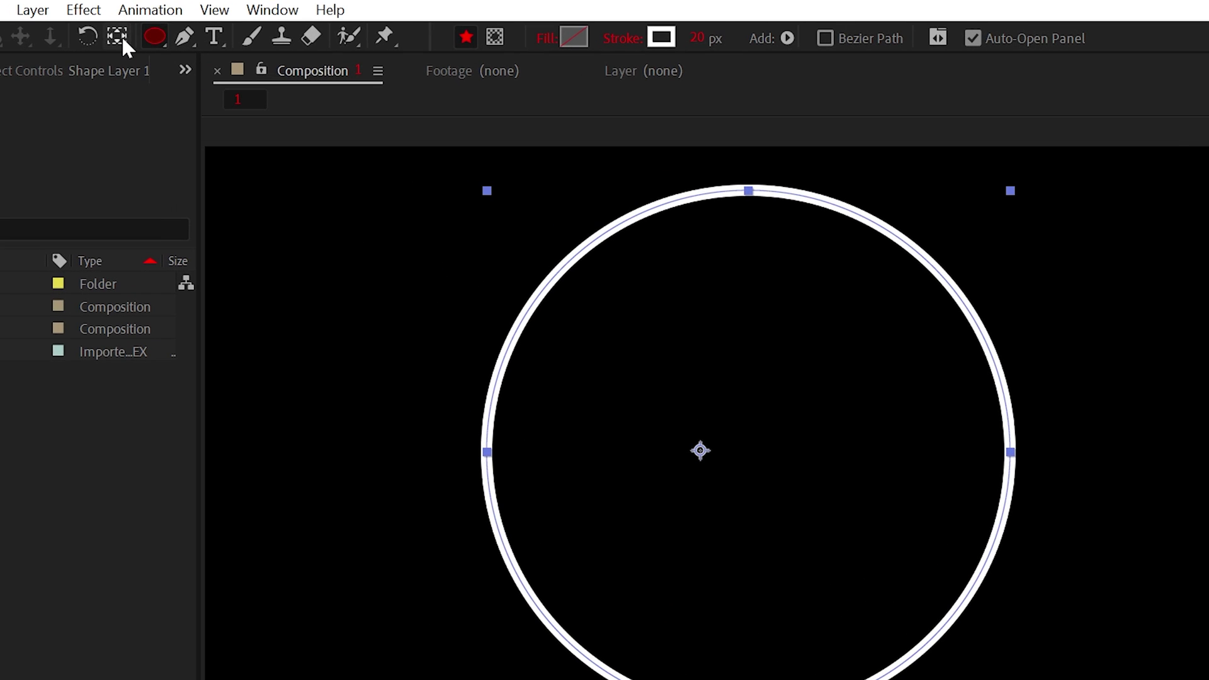
Centre the anchor point of the circle's shape layer on the circle
{"action": "left_click", "coordinate": [63, 32]}
{"action": "key", "text": "ctrl+alt+Home"}
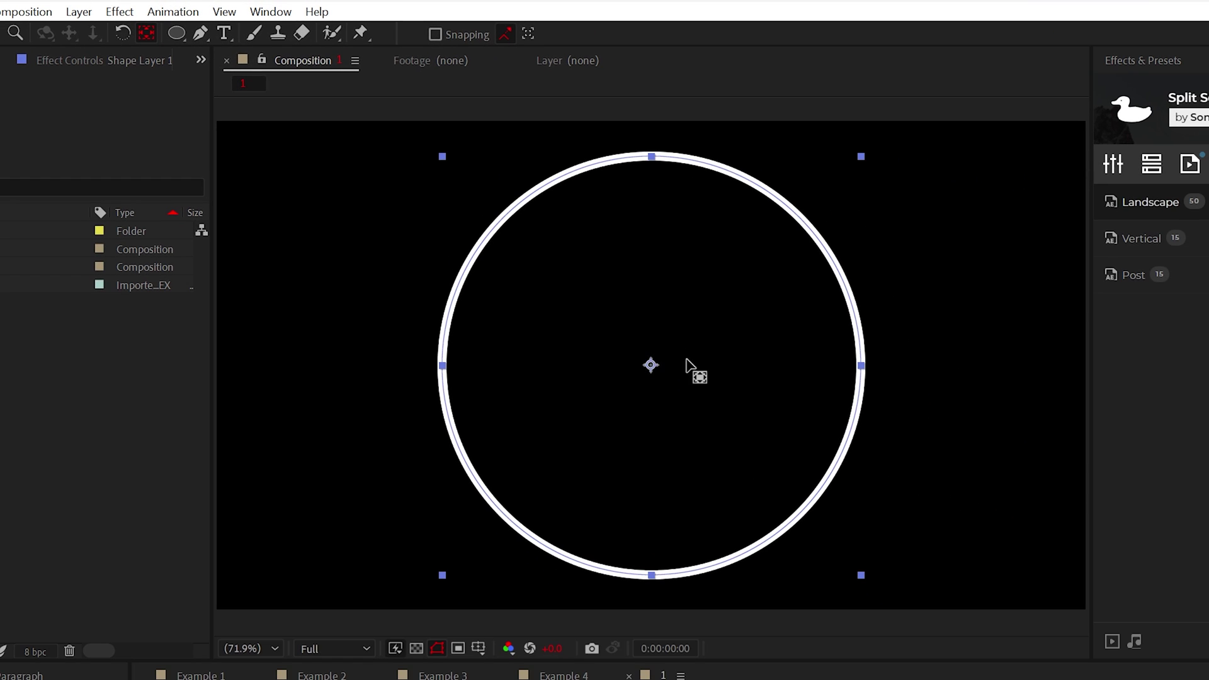
{"action": "key", "text": "v"}
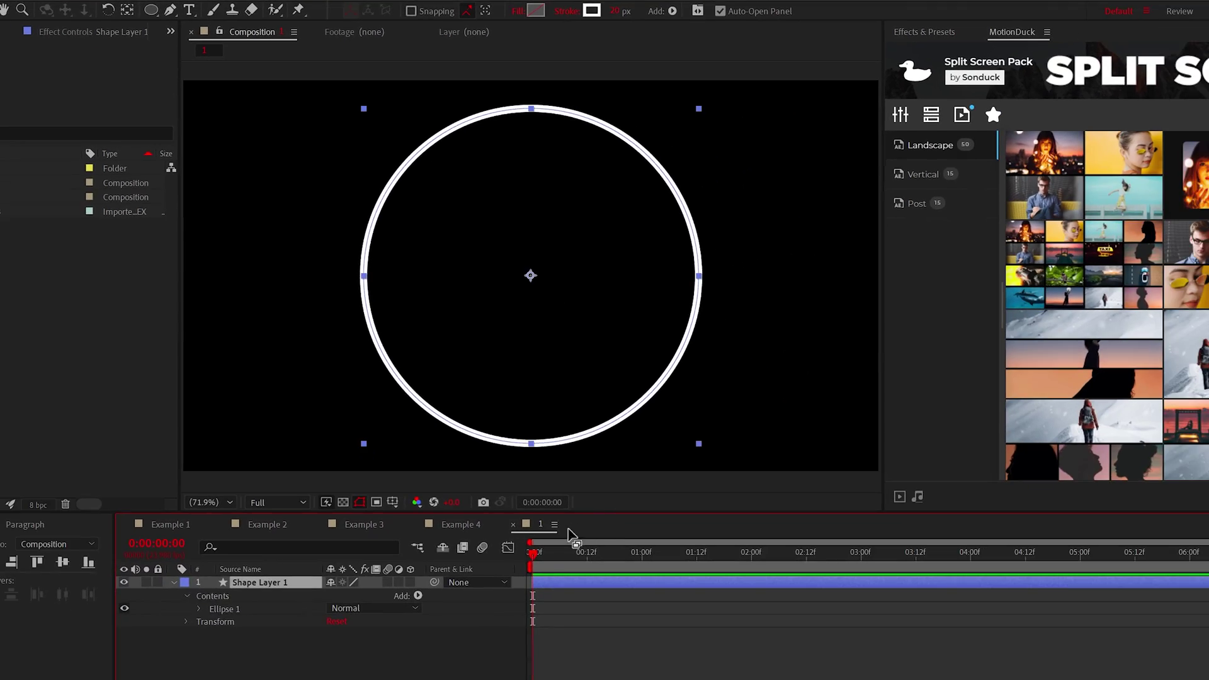
Add a Wiggle Paths operation to the circle's shape layer and expand its properties
{"action": "left_click_drag", "start_coordinate": [546, 557], "coordinate": [601, 558]}
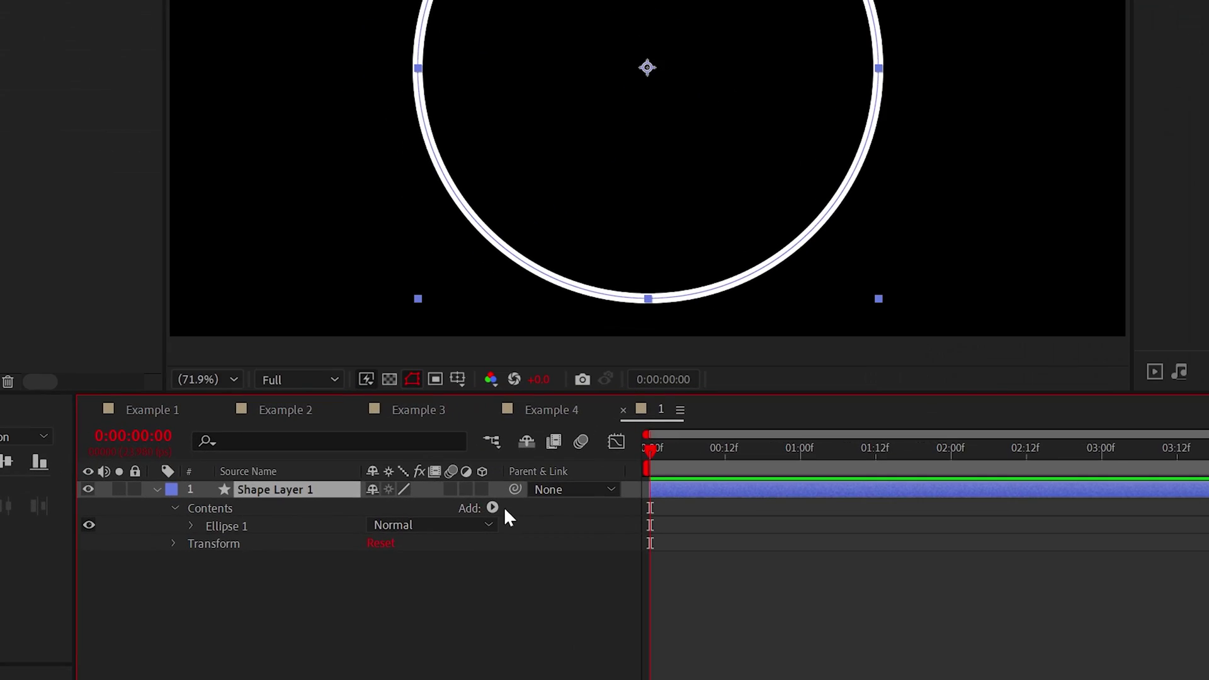
{"action": "left_click", "coordinate": [492, 507]}
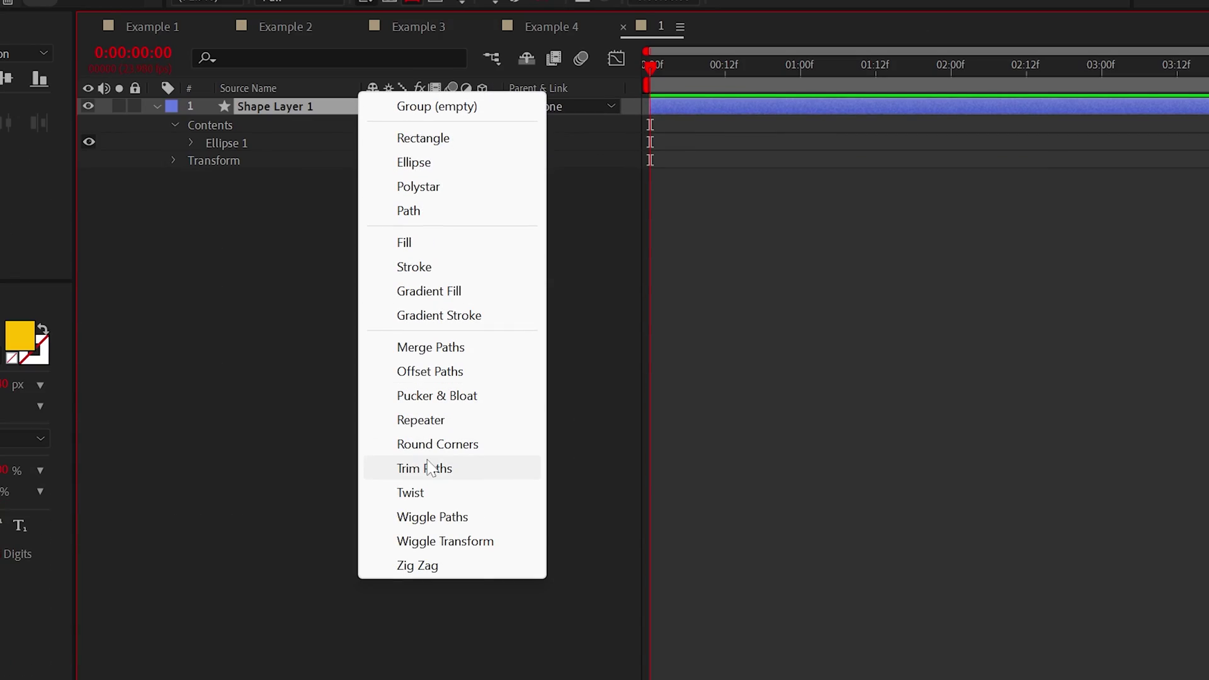
{"action": "left_click", "coordinate": [420, 510]}
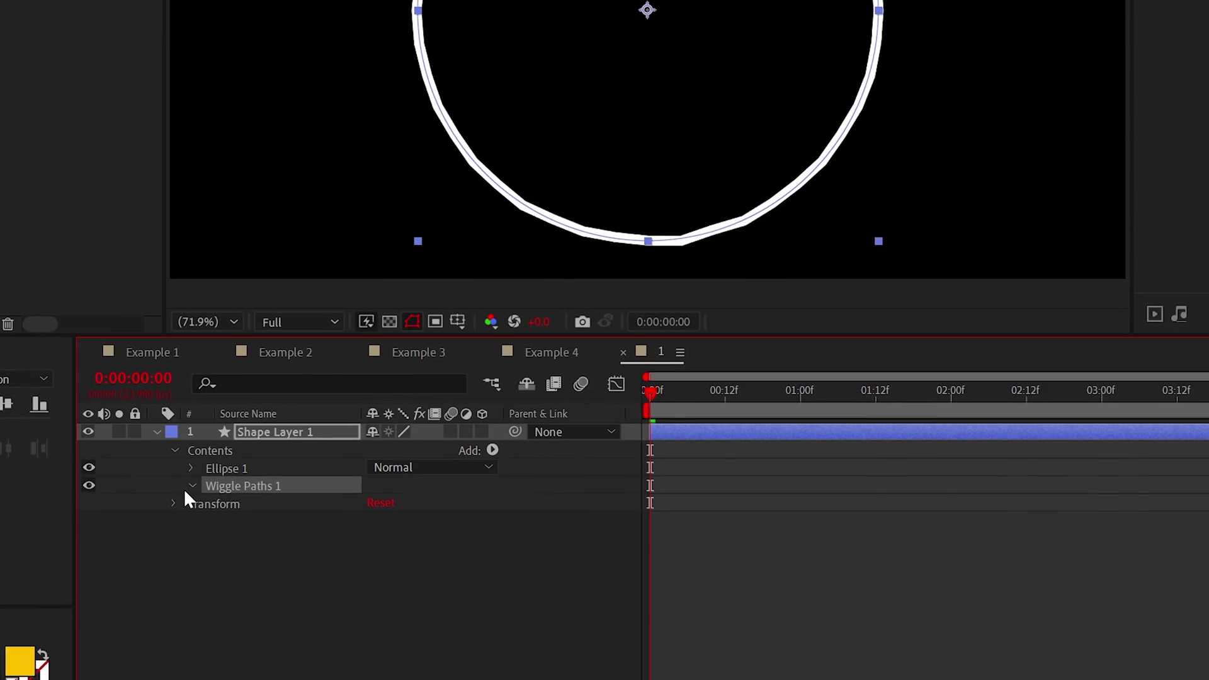
{"action": "left_click", "coordinate": [191, 160]}
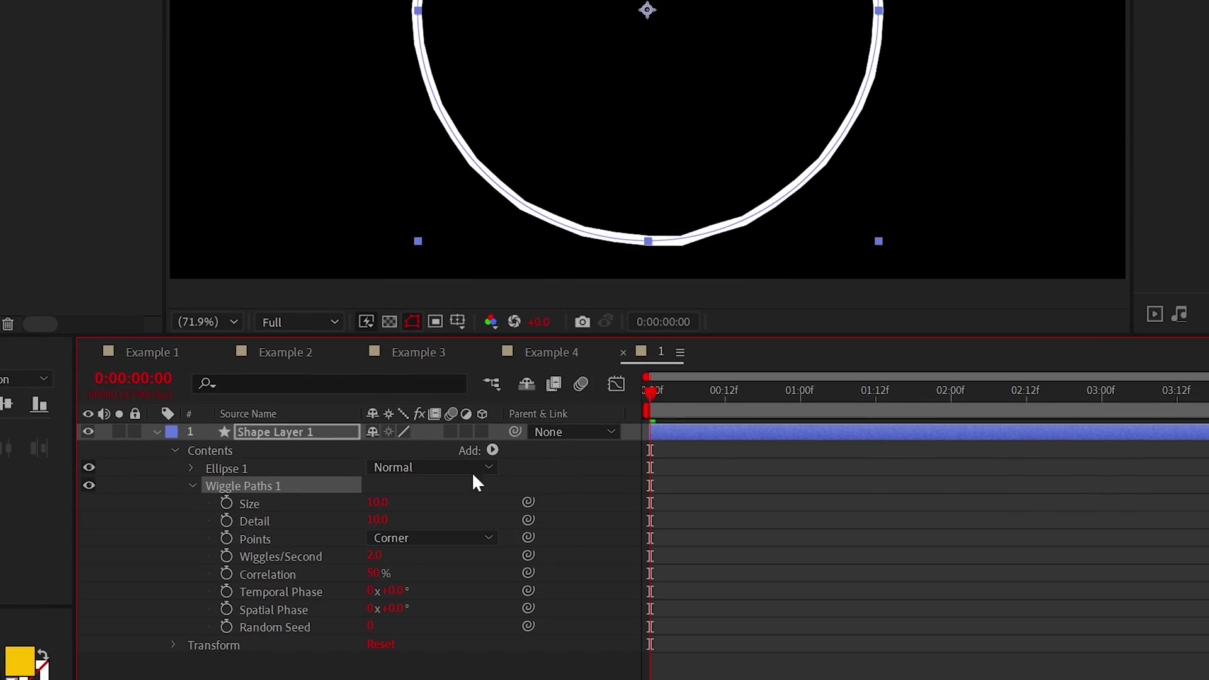
Set the Wiggle Paths size to 250, detail to 1, wiggles per second to 0.3 and points to Smooth
{"action": "left_click", "coordinate": [391, 502]}
{"action": "type", "text": "250"}
{"action": "left_click", "coordinate": [422, 504]}
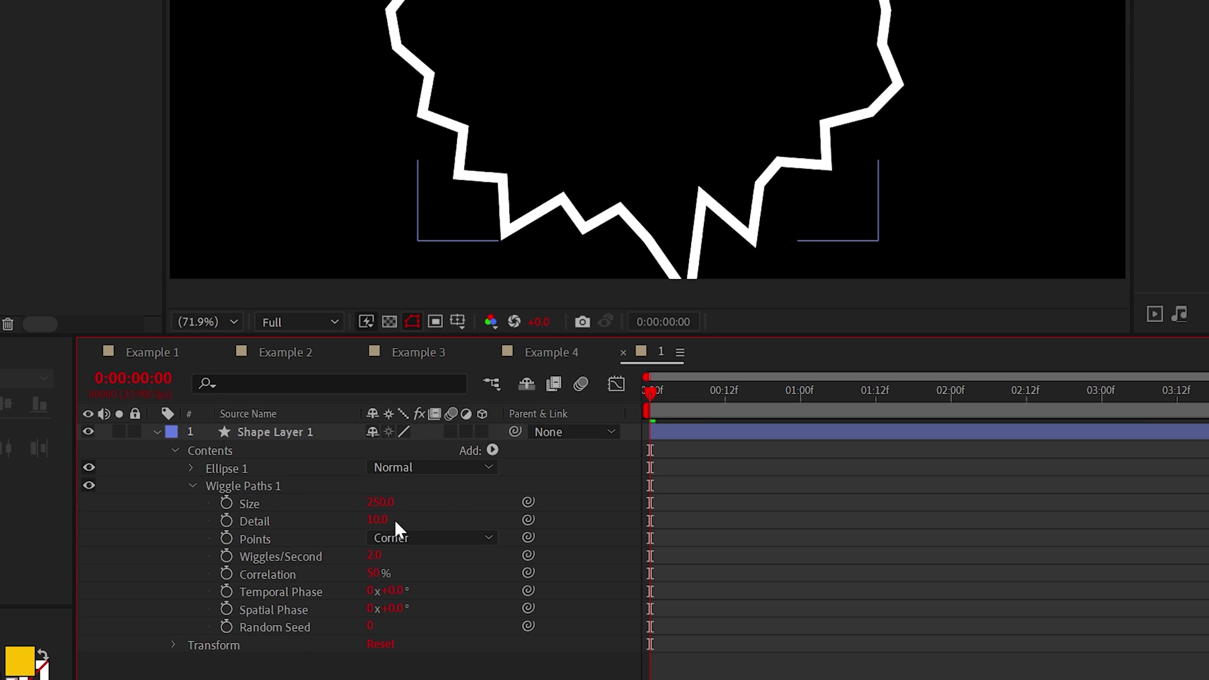
{"action": "left_click", "coordinate": [460, 501]}
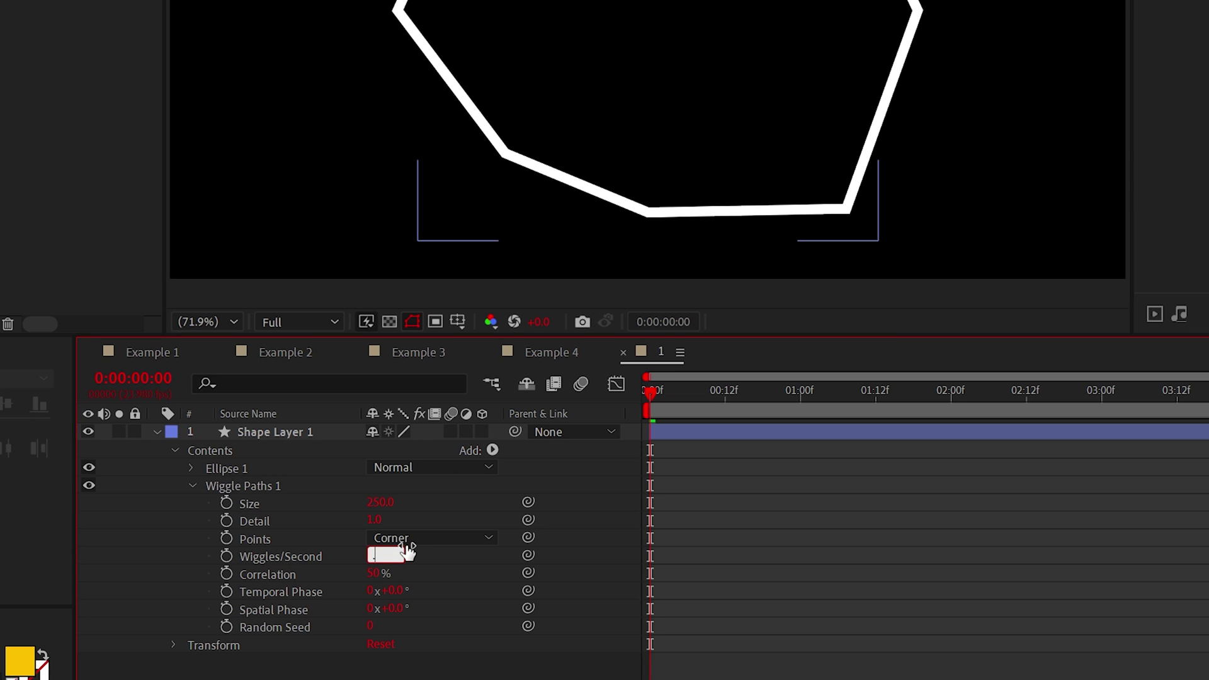
{"action": "left_click", "coordinate": [443, 570]}
{"action": "left_click", "coordinate": [421, 539]}
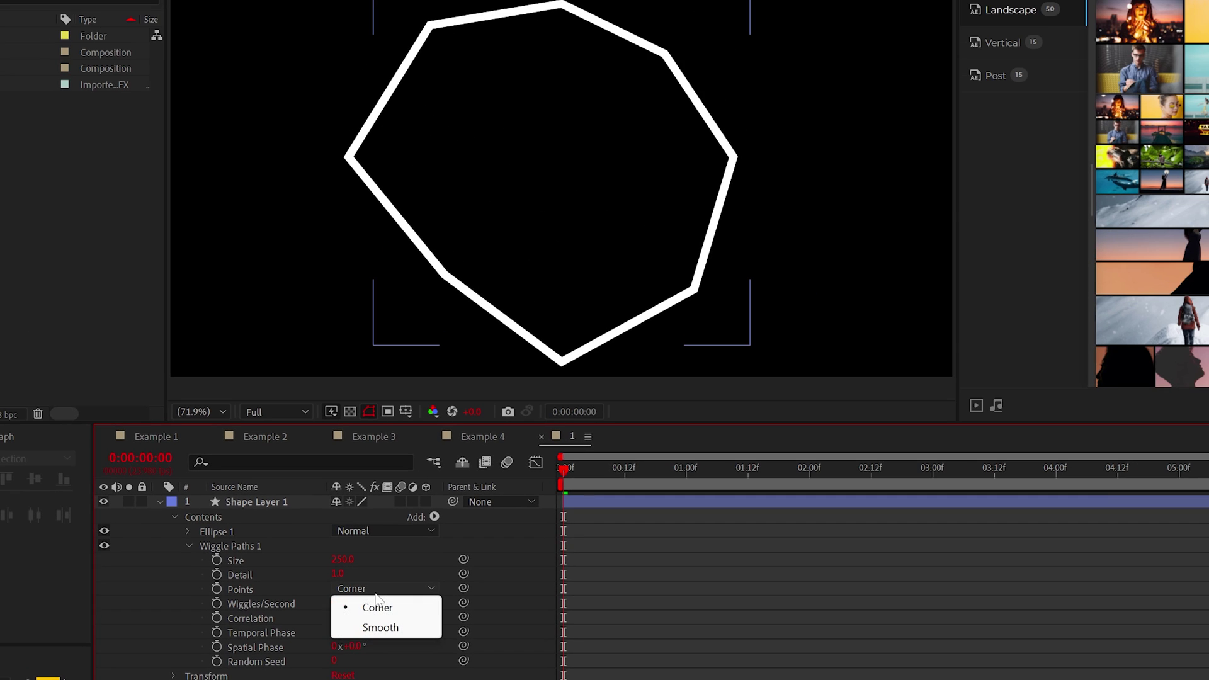
{"action": "left_click", "coordinate": [371, 630]}
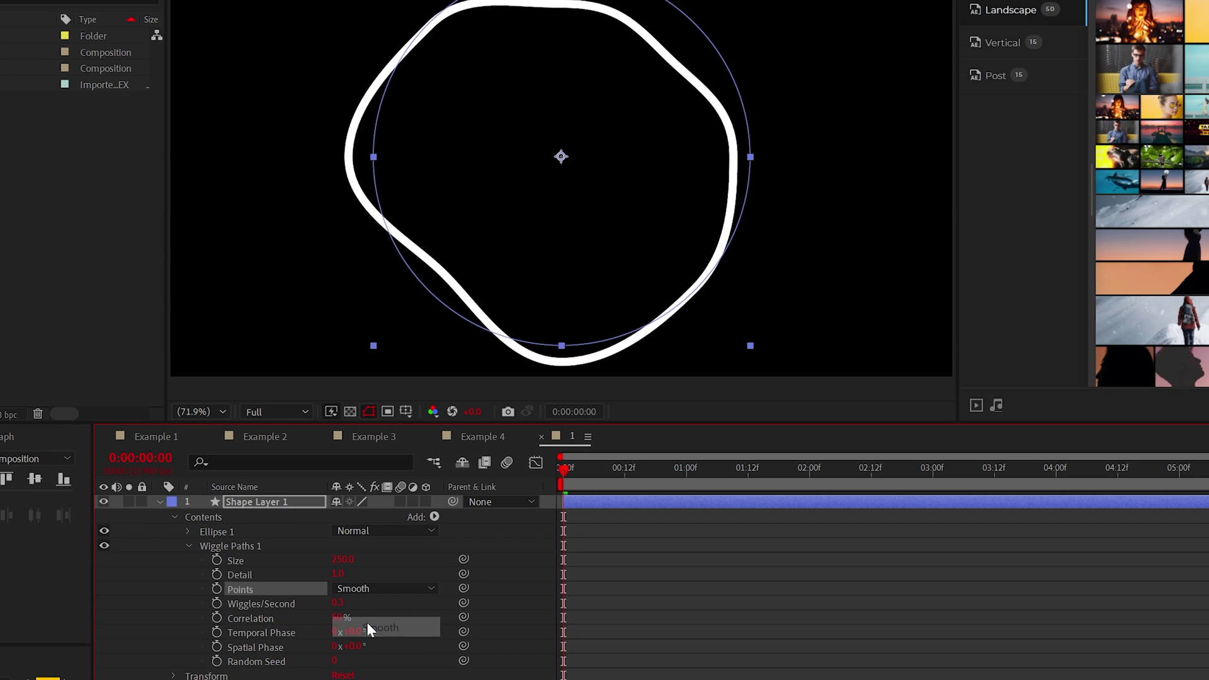
Turn the shape layer into a 3D layer and set its X rotation to 90°
{"action": "key", "text": "u"}
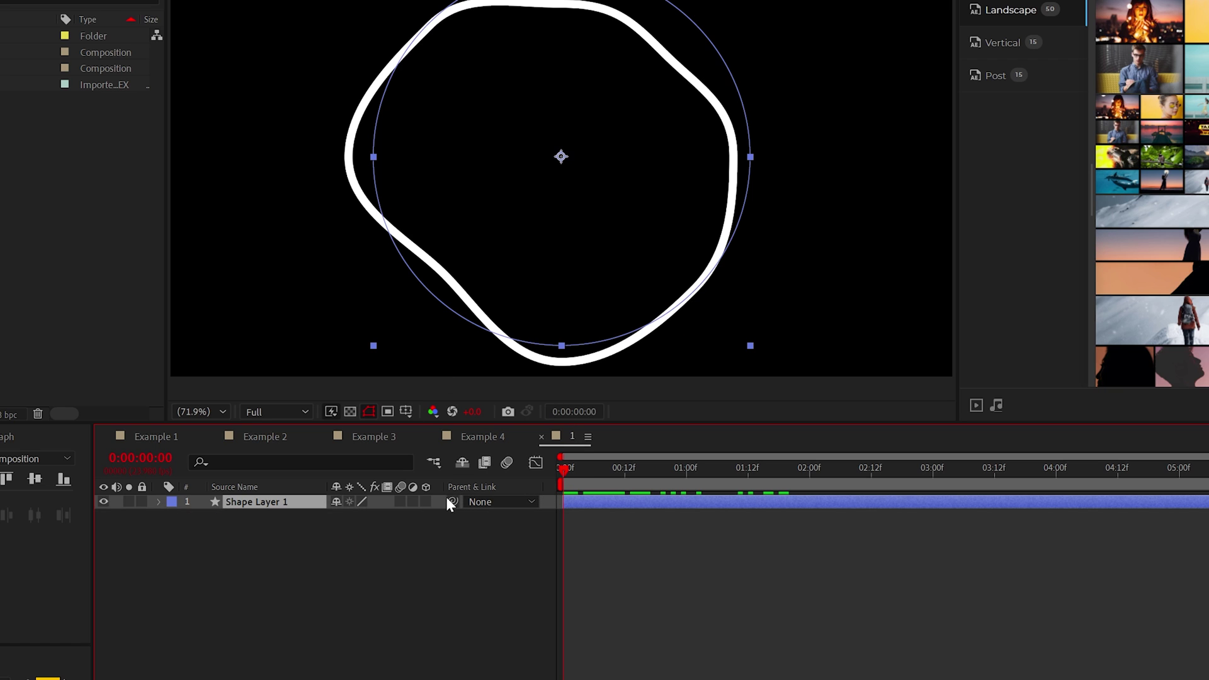
{"action": "left_click", "coordinate": [426, 501]}
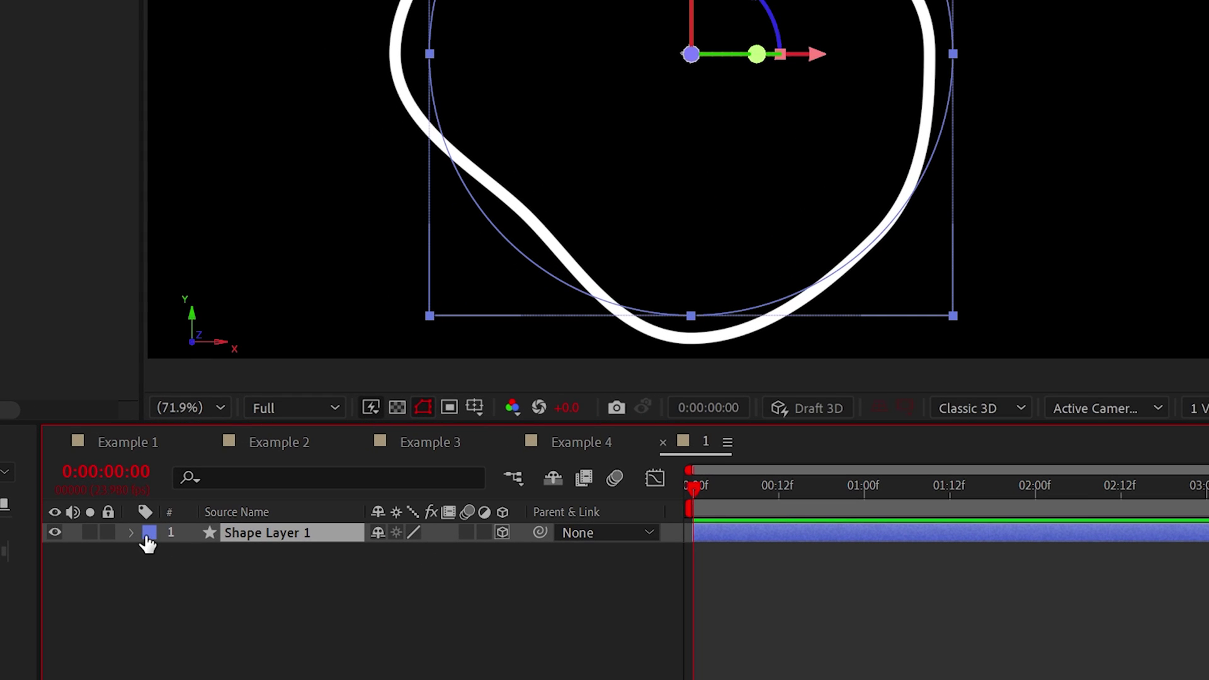
{"action": "left_click", "coordinate": [131, 533]}
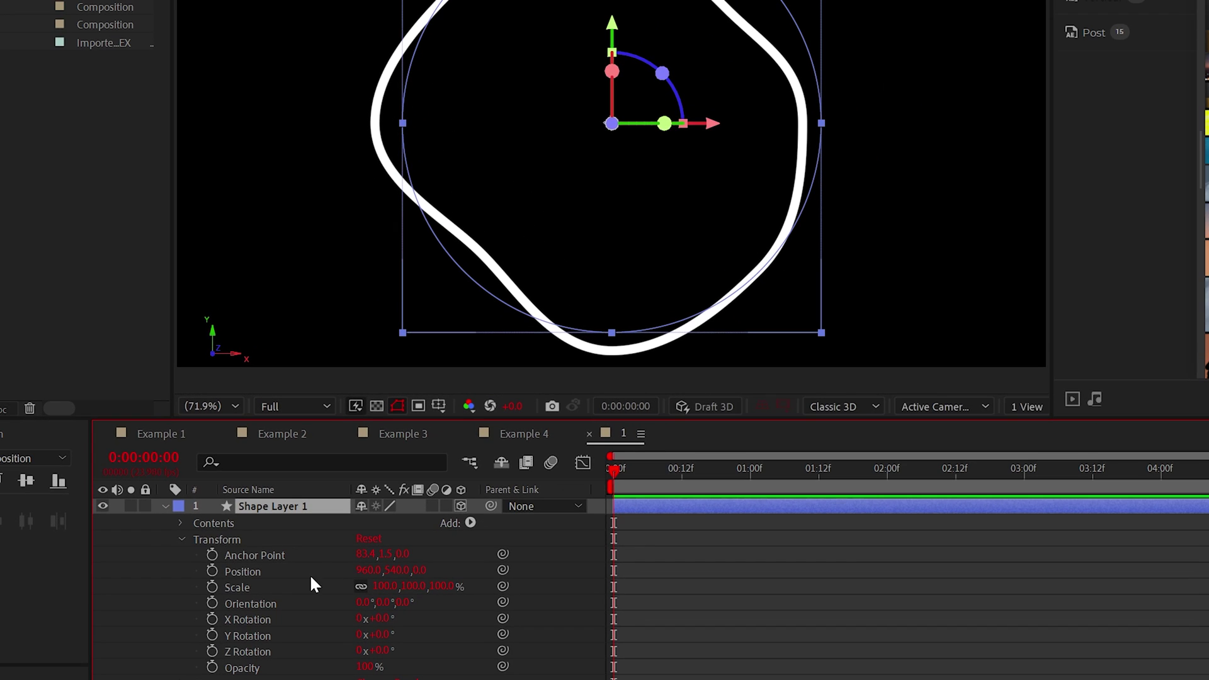
{"action": "type", "text": "90"}
{"action": "key", "text": "Return"}
Duplicate the ring layer, raise the copy above the original and scale it down to 75%
{"action": "key", "text": "ctrl+d"}
{"action": "key", "text": "p"}
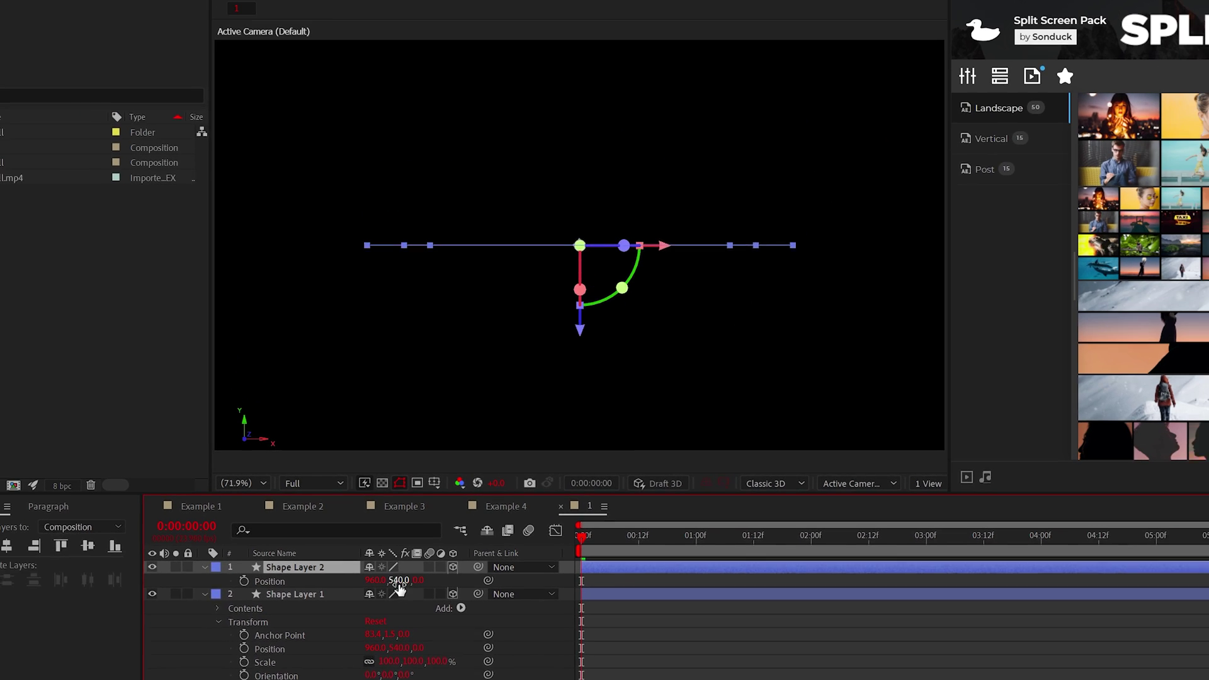
{"action": "left_click_drag", "start_coordinate": [396, 524], "coordinate": [369, 530]}
{"action": "key", "text": "s"}
Duplicate the ring further into a stack of five rings of decreasing size and height spacing, and preview the animation
{"action": "key", "text": "ctrl+d"}
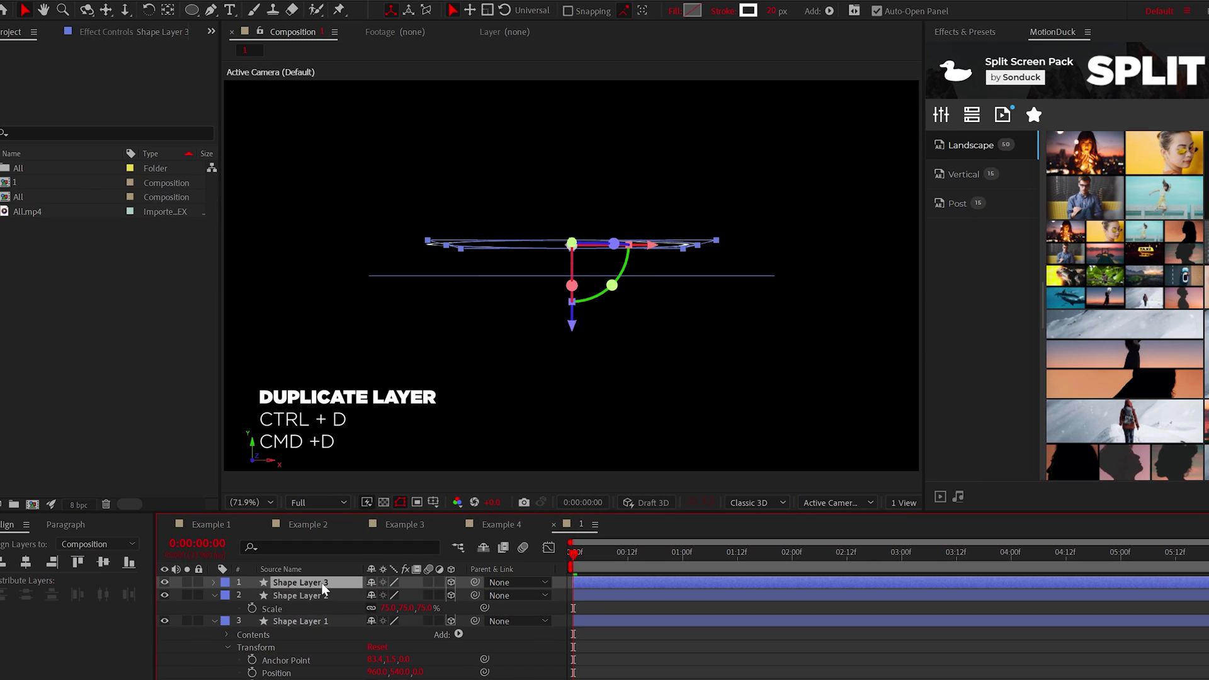
{"action": "key", "text": "s"}
{"action": "left_click_drag", "start_coordinate": [381, 596], "coordinate": [392, 620]}
{"action": "left_click_drag", "start_coordinate": [387, 595], "coordinate": [356, 594]}
{"action": "key", "text": "ctrl+d"}
{"action": "key", "text": "ctrl+d"}
{"action": "key", "text": "p"}
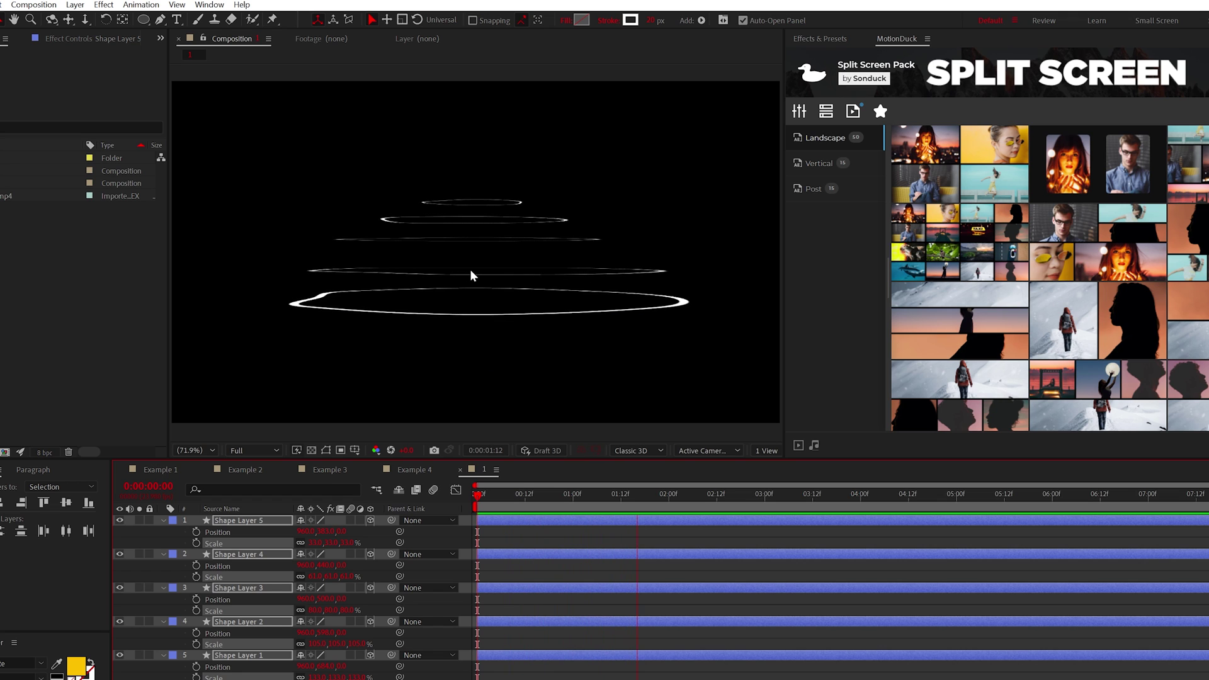
{"action": "key", "text": "space"}
{"action": "key", "text": "space"}
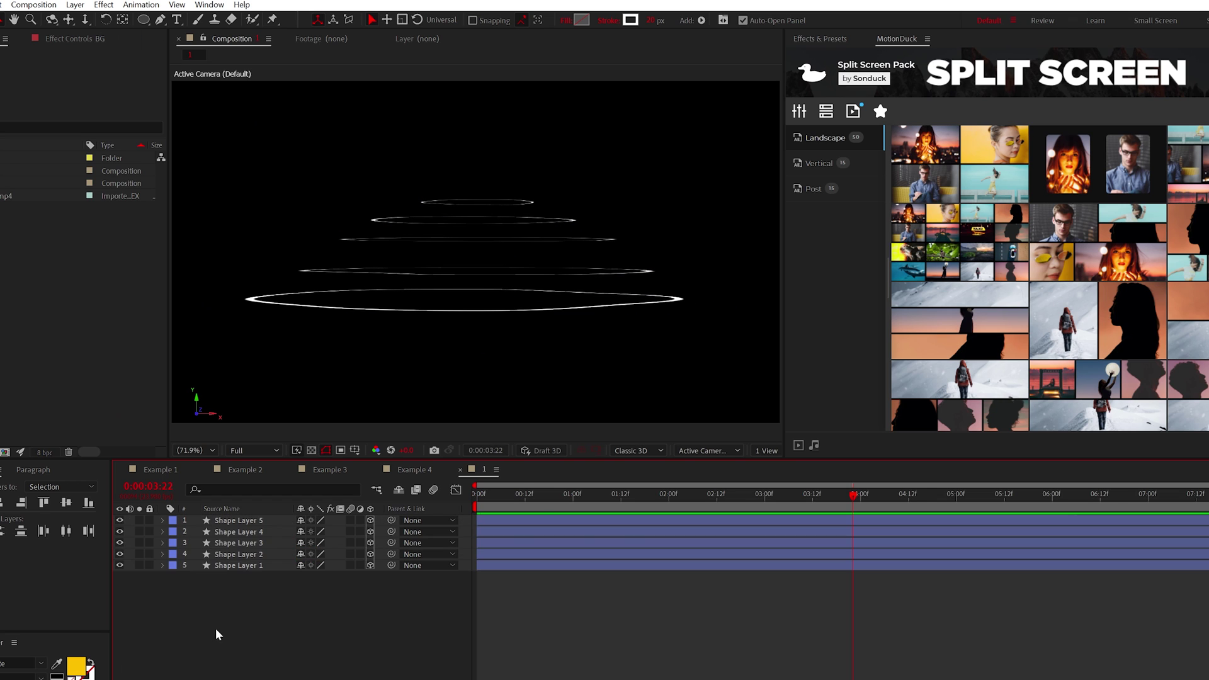
Pre-compose all five shape layers into a new composition named Design1
{"action": "left_click_drag", "start_coordinate": [185, 629], "coordinate": [287, 497]}
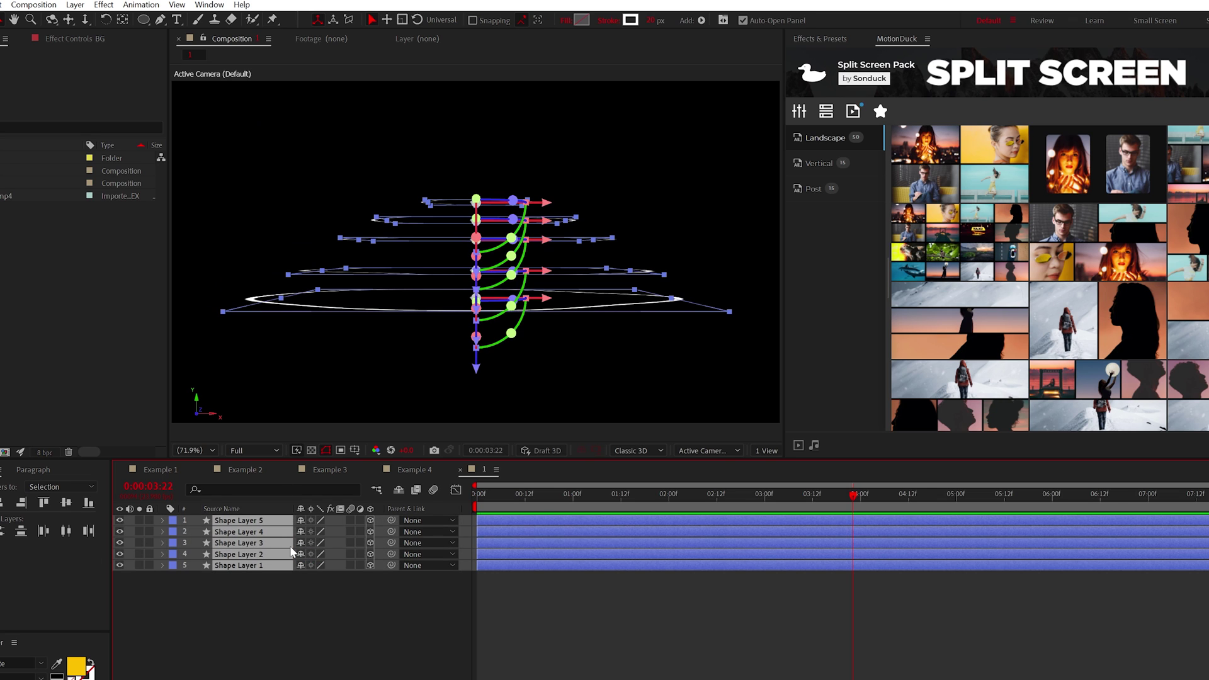
{"action": "left_click", "coordinate": [75, 5]}
{"action": "left_click", "coordinate": [94, 403]}
{"action": "type", "text": "De"}
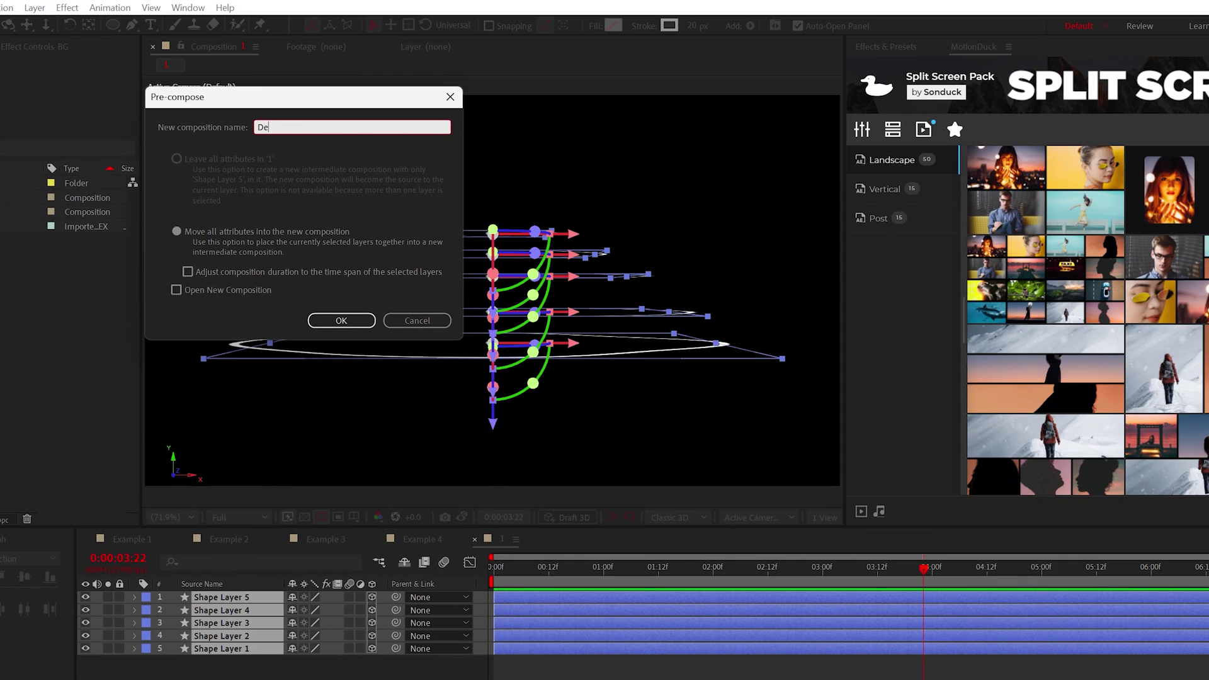
{"action": "type", "text": "sign1"}
{"action": "key", "text": "Return"}
Add a new camera and make the Design1 layer 3D with collapsed transformations
{"action": "left_click", "coordinate": [35, 7]}
{"action": "mouse_move", "coordinate": [126, 25]}
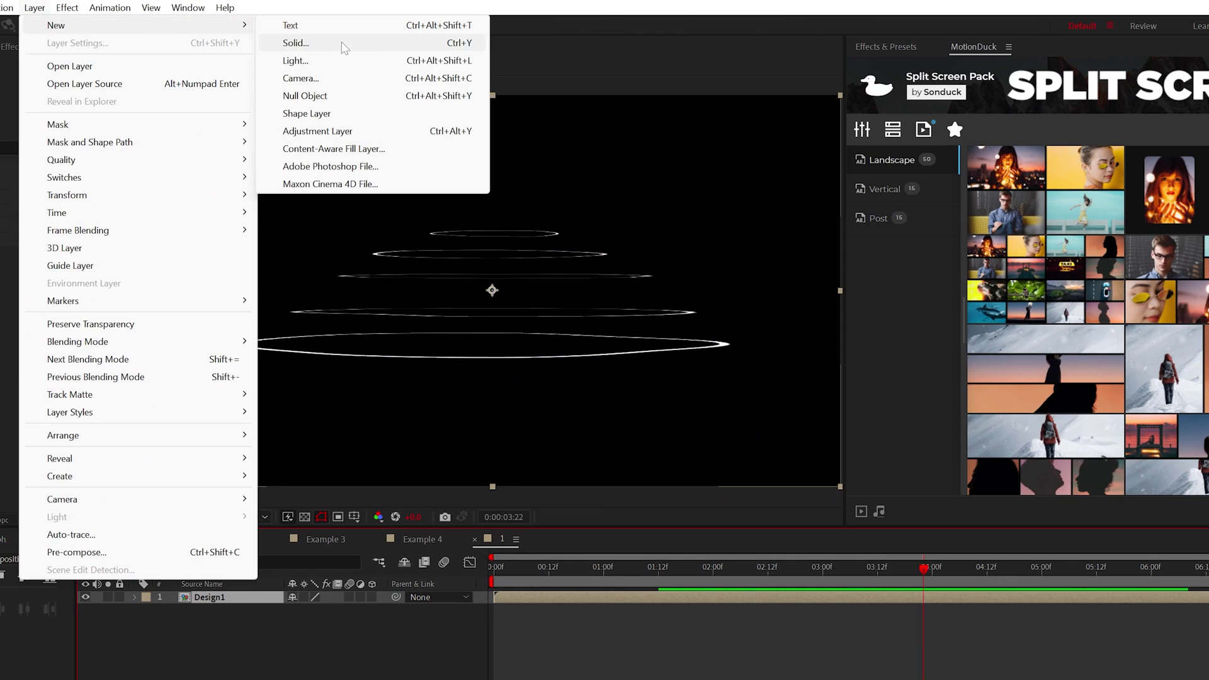
{"action": "left_click", "coordinate": [330, 81]}
{"action": "left_click", "coordinate": [533, 441]}
{"action": "key", "text": "Return"}
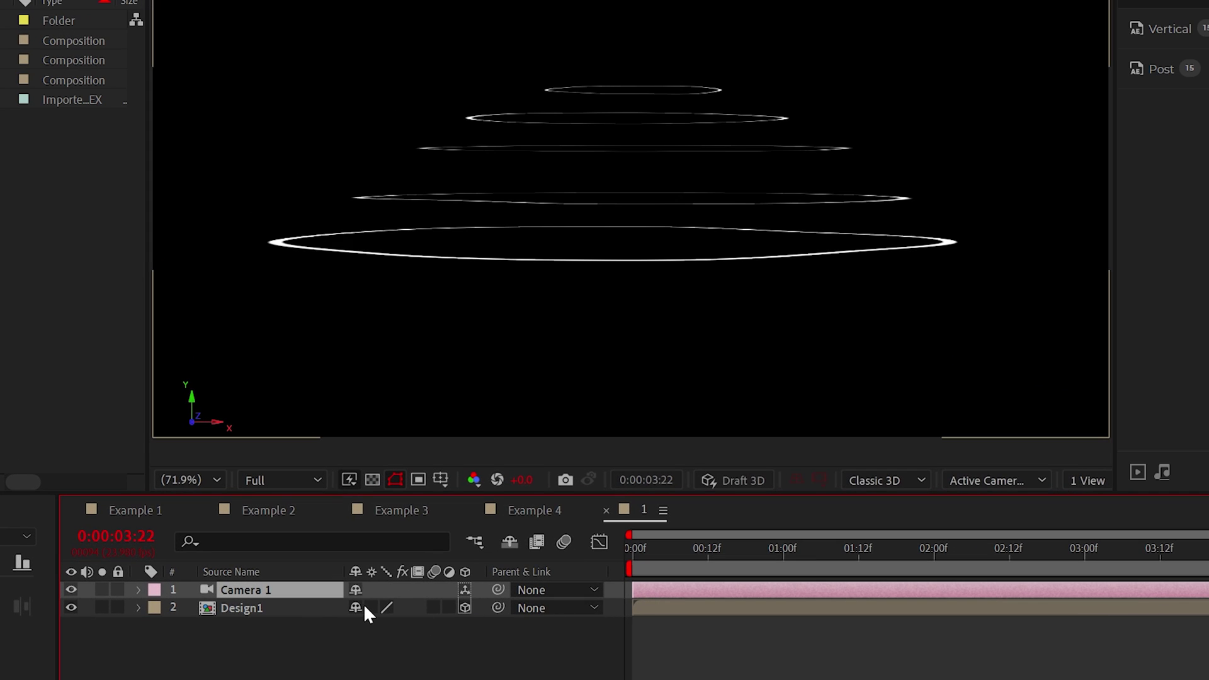
{"action": "left_click", "coordinate": [367, 607]}
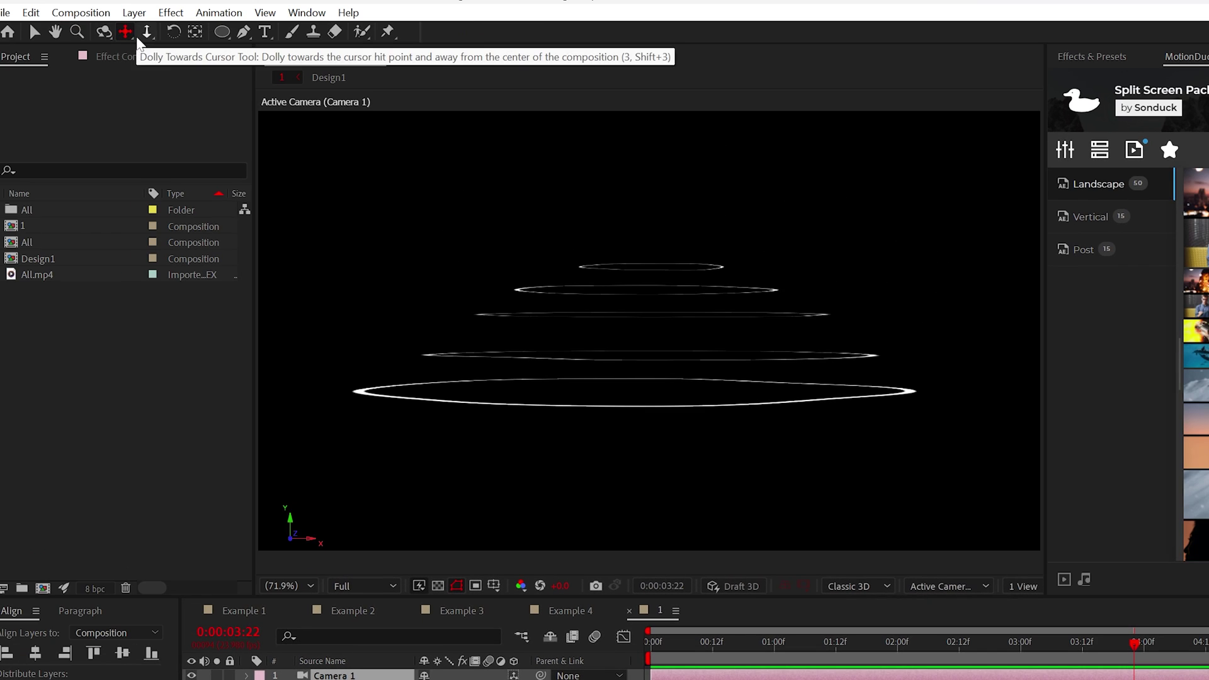
Orbit, pan and dolly the camera to a close, slightly raised view in which the rings fill the frame
{"action": "left_click_drag", "start_coordinate": [620, 330], "coordinate": [663, 296]}
{"action": "key", "text": "c"}
{"action": "key", "text": "c"}
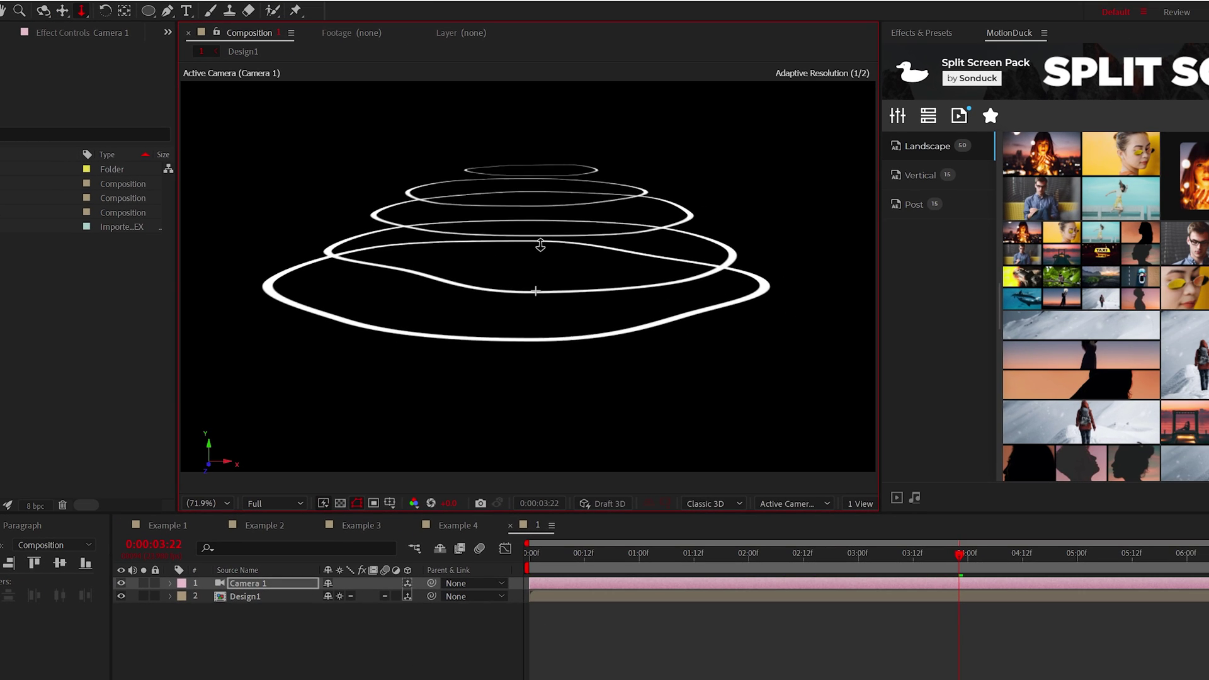
{"action": "mouse_move", "coordinate": [540, 245]}
{"action": "left_mouse_down"}
{"action": "mouse_move", "coordinate": [537, 154]}
{"action": "mouse_move", "coordinate": [522, 189]}
{"action": "mouse_move", "coordinate": [544, 279]}
{"action": "mouse_move", "coordinate": [556, 235]}
{"action": "mouse_move", "coordinate": [548, 255]}
{"action": "left_mouse_up"}
{"action": "key", "text": "c"}
{"action": "key", "text": "c"}
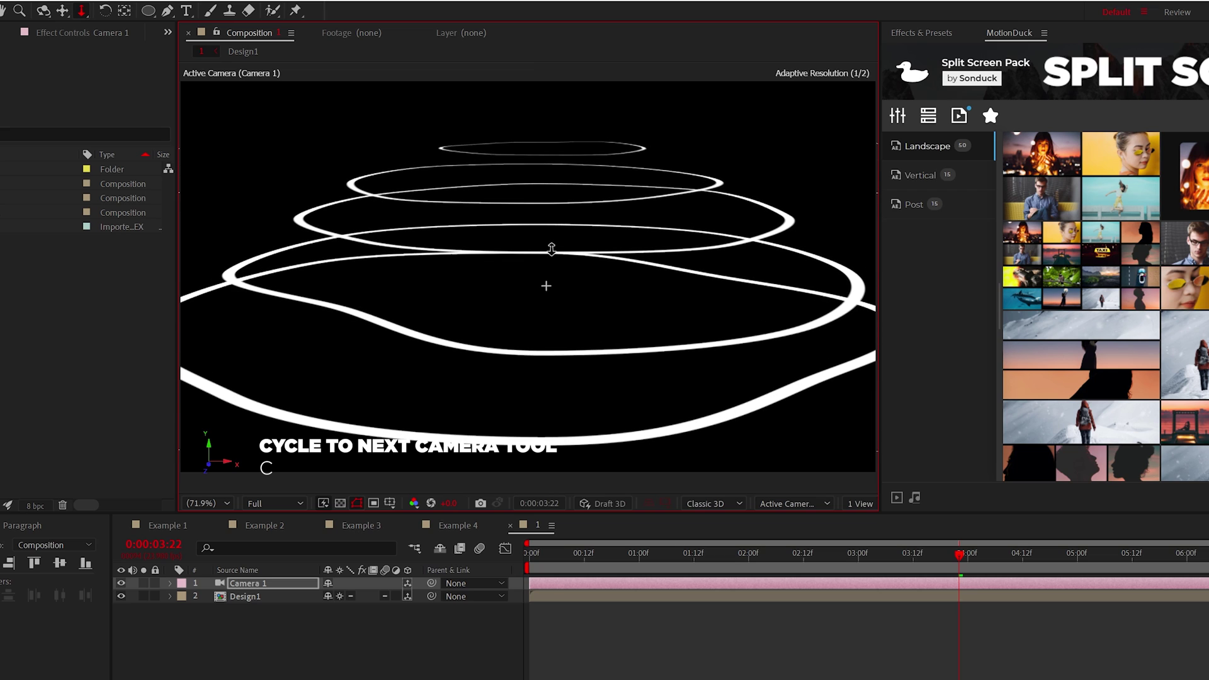
{"action": "key", "text": "c"}
{"action": "key", "text": "c"}
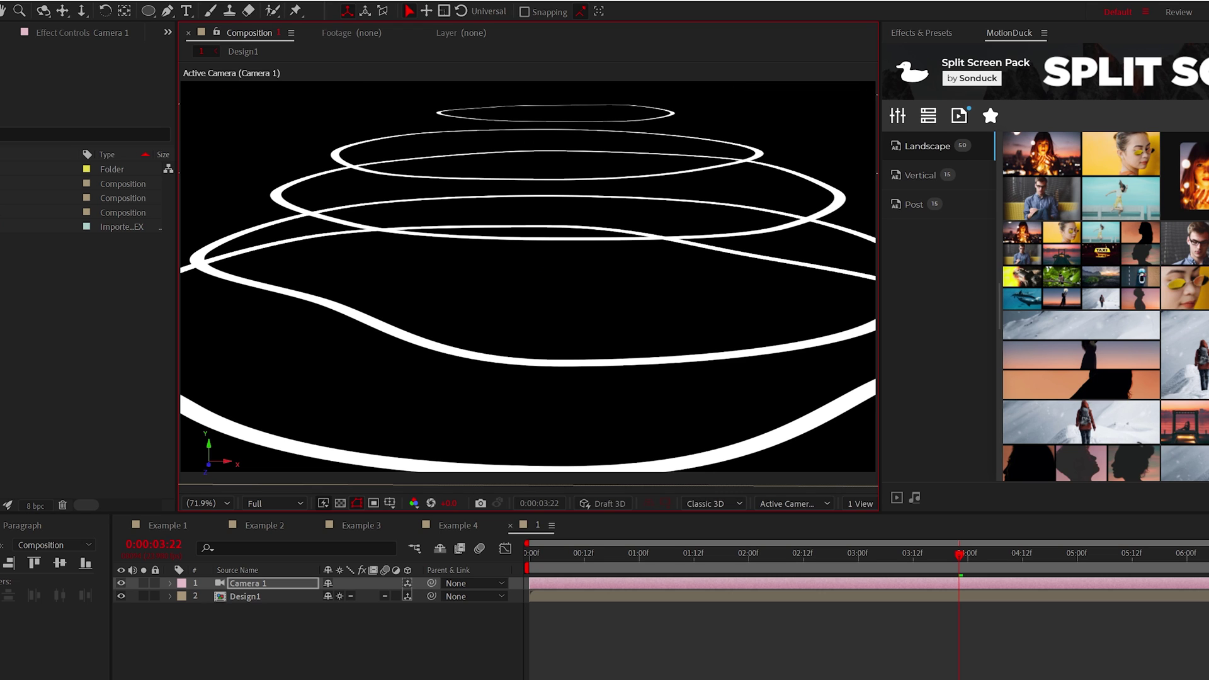
Enable the camera's depth of field, raise its aperture to 1025.3 pixels and reduce the focus distance to about 1096 pixels
{"action": "left_click", "coordinate": [169, 583]}
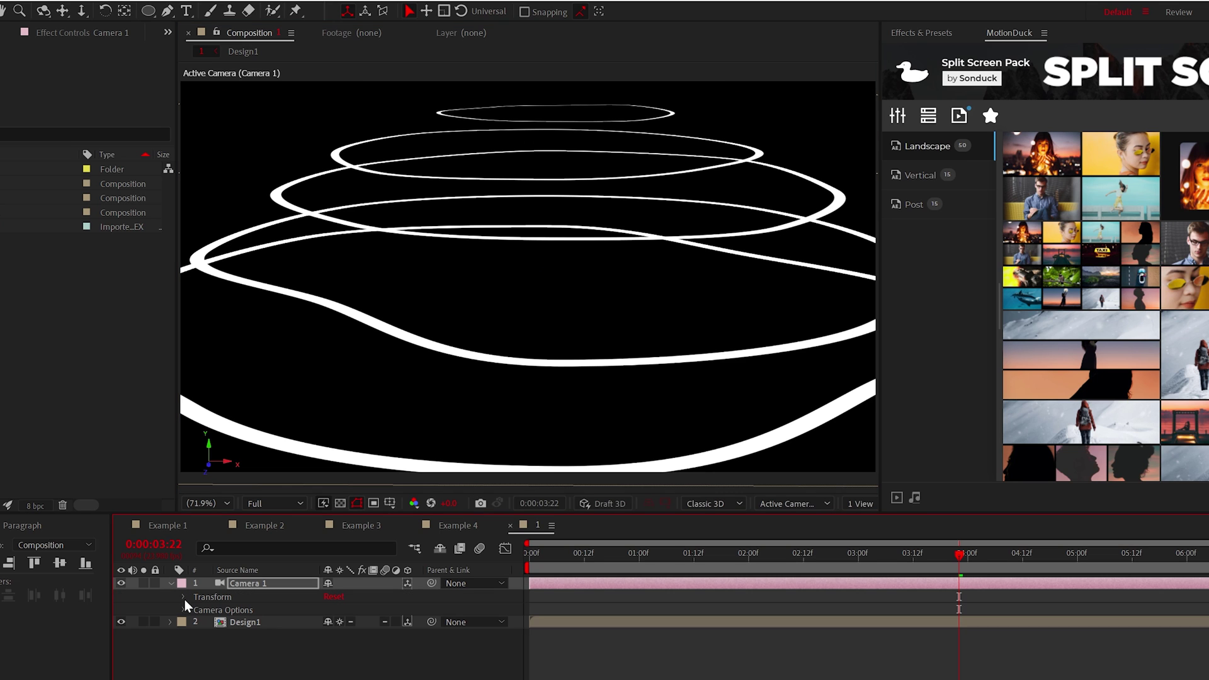
{"action": "left_click", "coordinate": [183, 610]}
{"action": "left_click", "coordinate": [330, 513]}
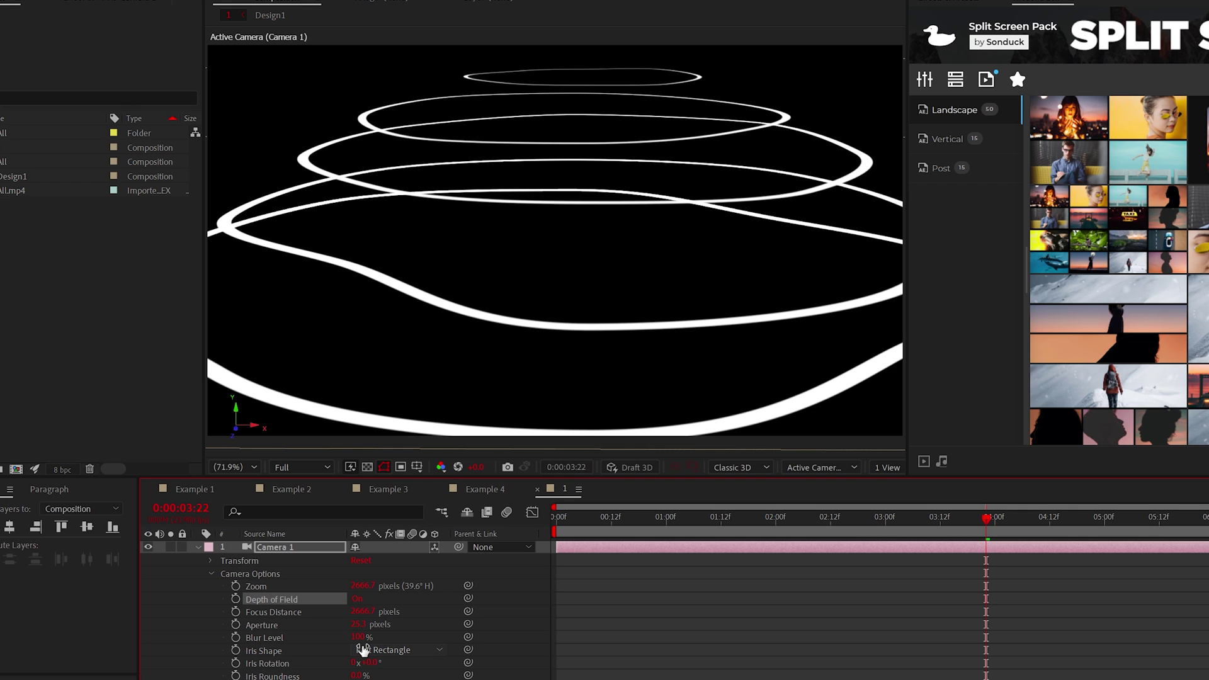
{"action": "left_click_drag", "start_coordinate": [360, 624], "coordinate": [436, 627]}
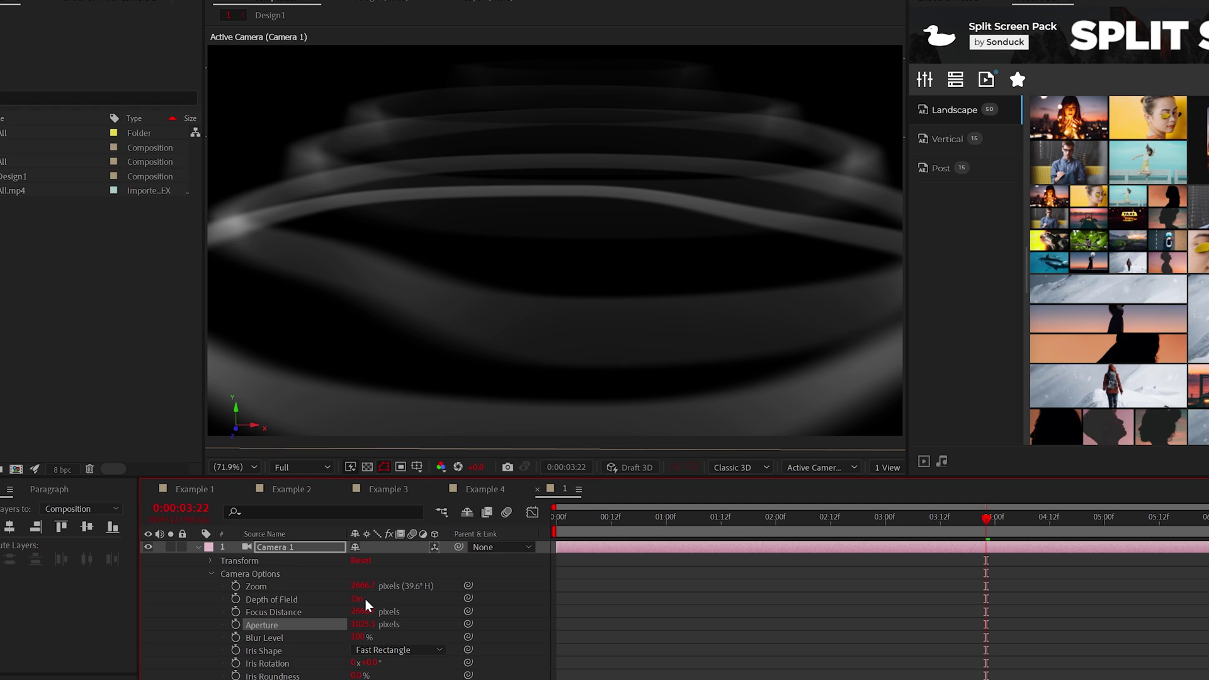
{"action": "left_click_drag", "start_coordinate": [361, 614], "coordinate": [245, 612]}
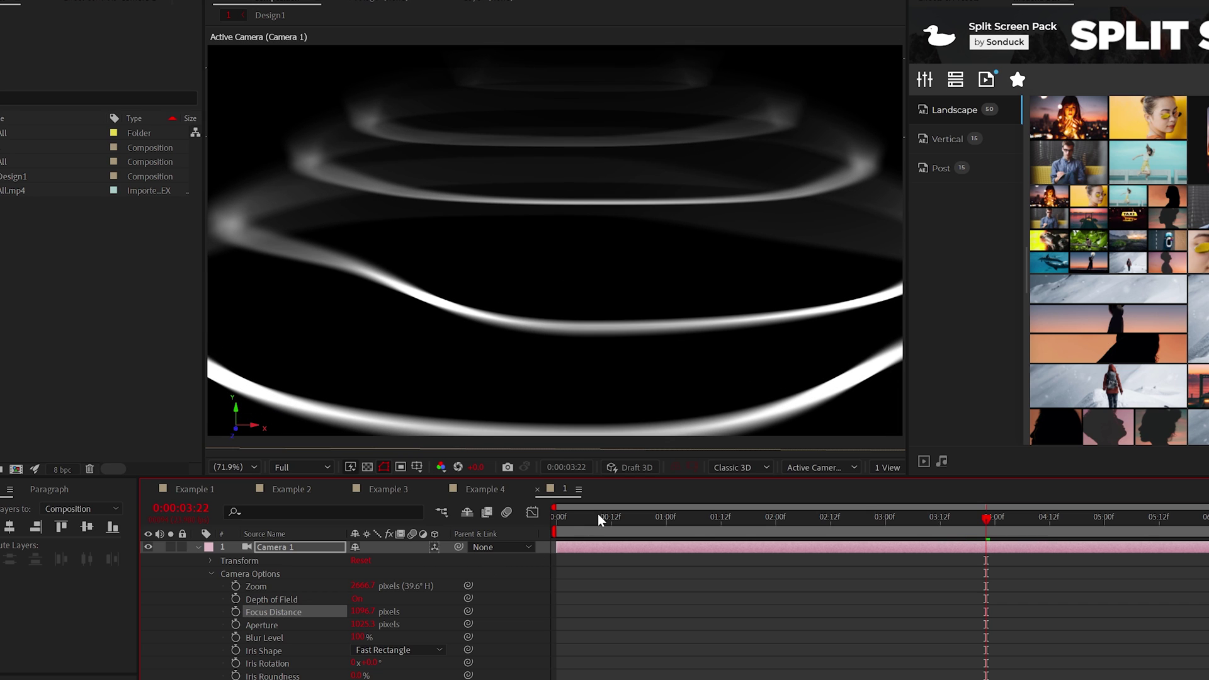
Keyframe the camera's focus distance at the start and with a larger value at 0:00:05:10, and preview the focus shift
{"action": "left_click_drag", "start_coordinate": [600, 519], "coordinate": [546, 532]}
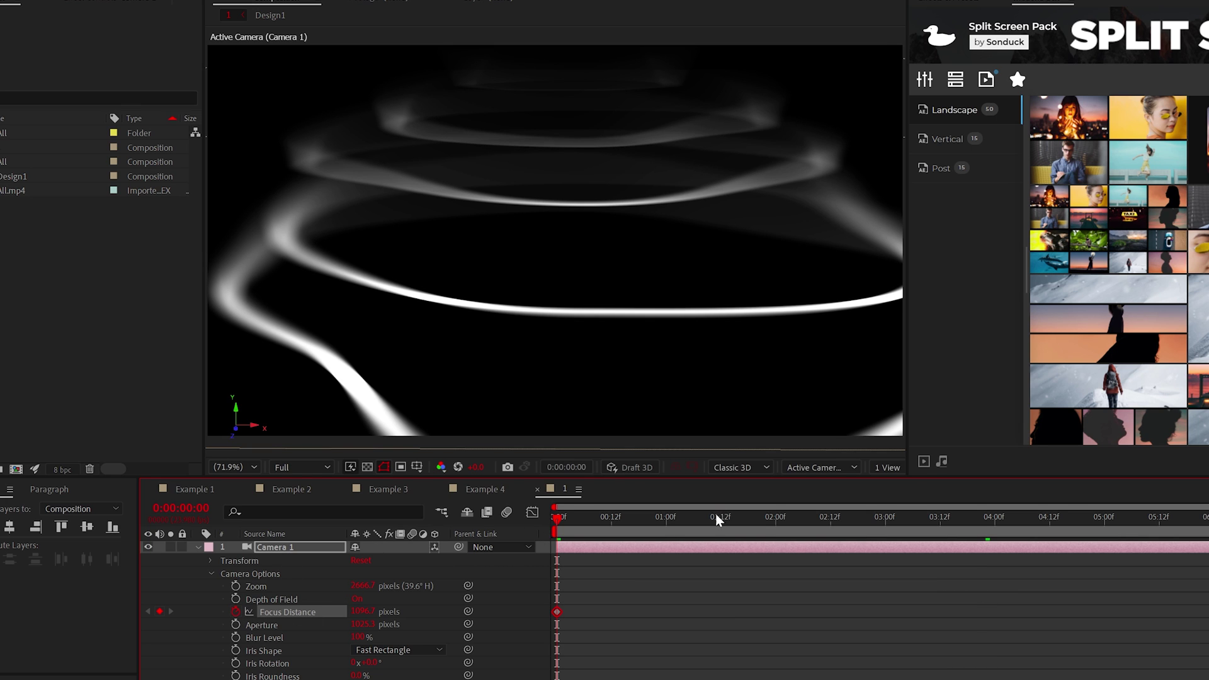
{"action": "left_click_drag", "start_coordinate": [718, 519], "coordinate": [1148, 520]}
{"action": "left_click_drag", "start_coordinate": [360, 612], "coordinate": [369, 611]}
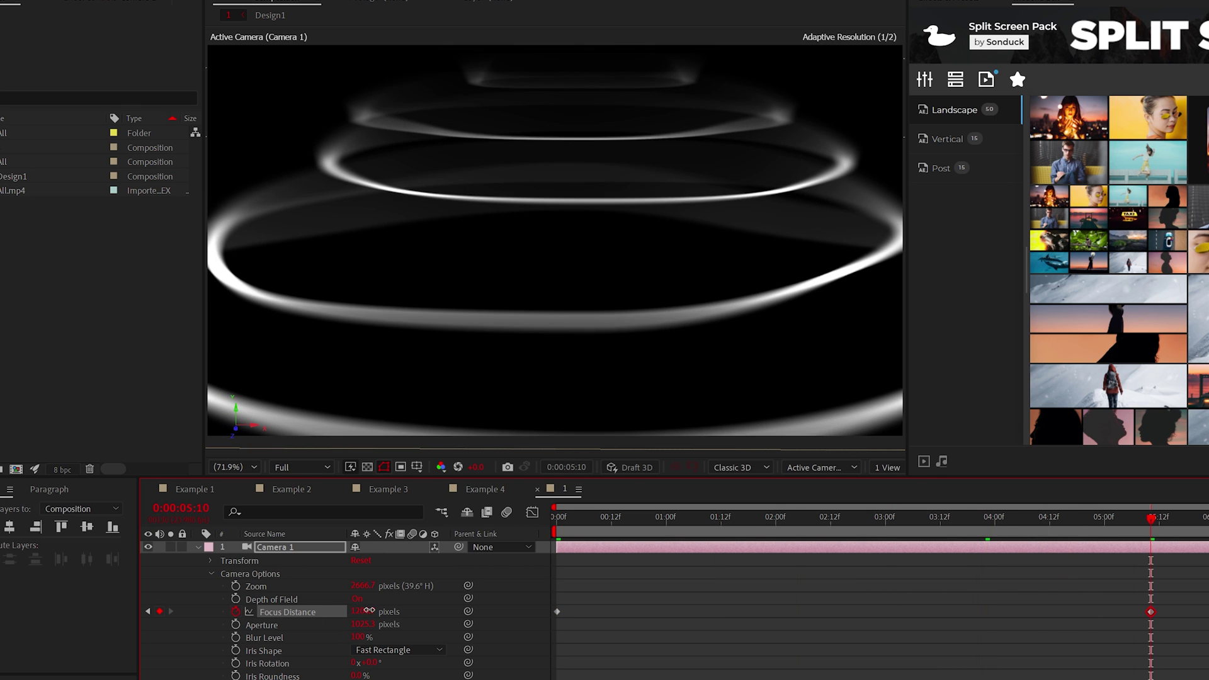
{"action": "left_click_drag", "start_coordinate": [1125, 527], "coordinate": [546, 531]}
{"action": "key", "text": "space"}
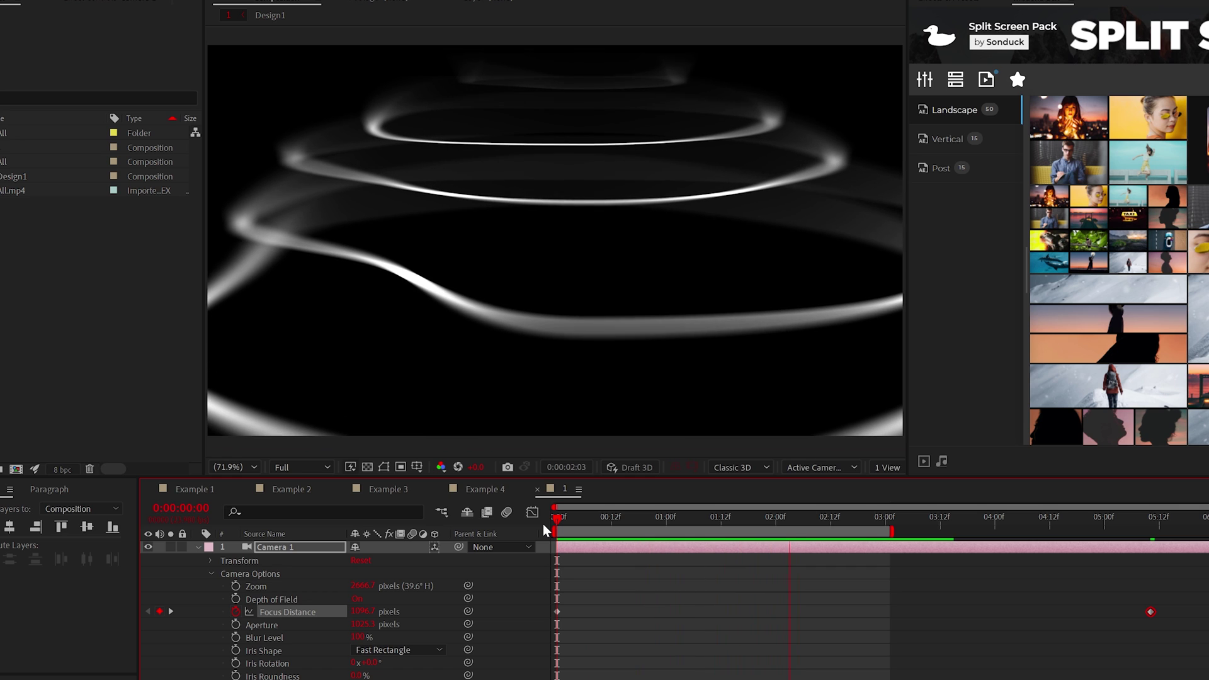
Set the camera's iris shape to Octagon
{"action": "left_click", "coordinate": [406, 652]}
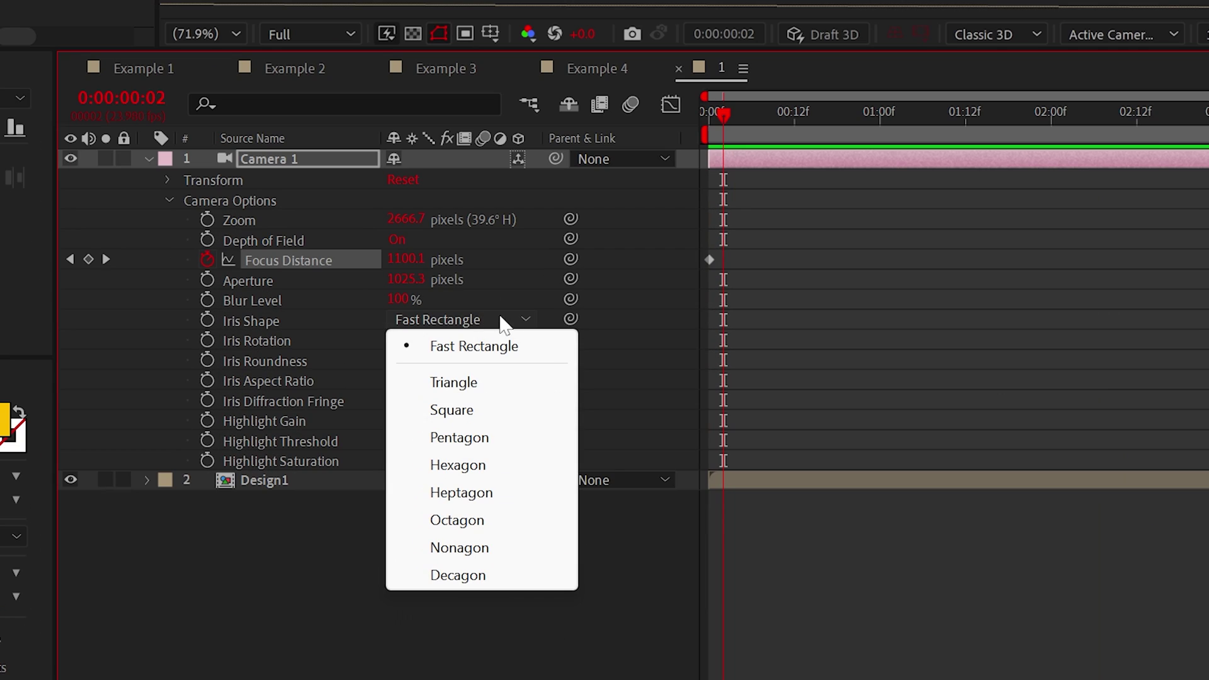
{"action": "left_click", "coordinate": [466, 521]}
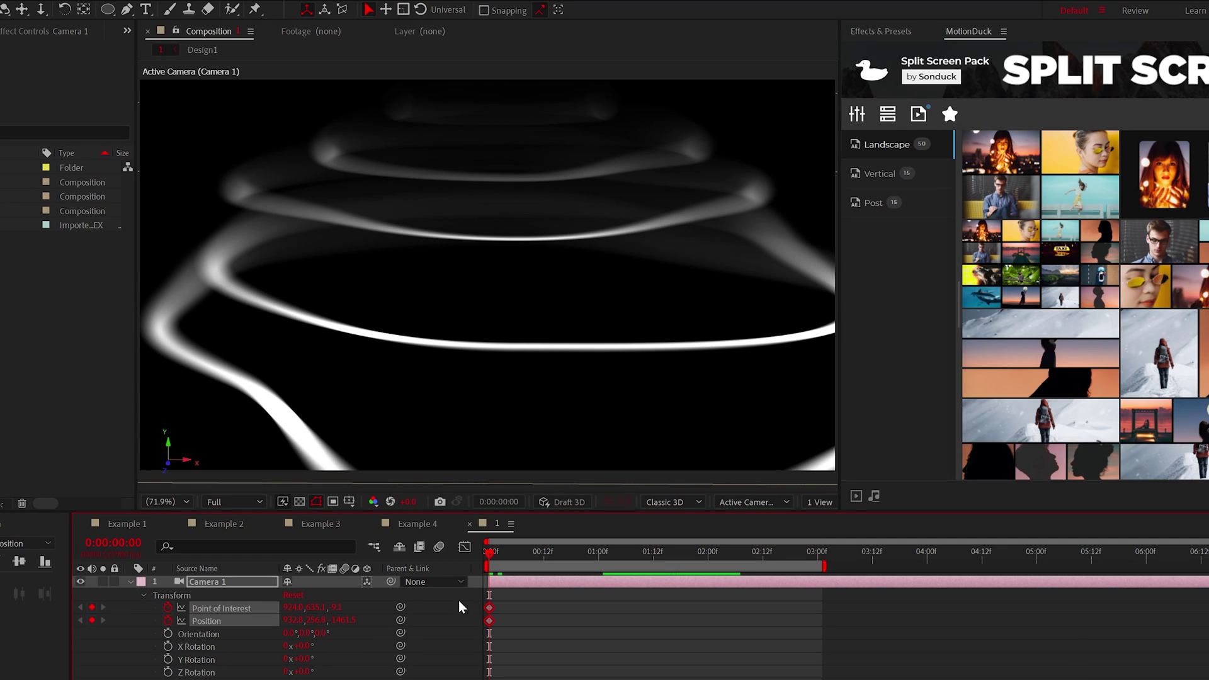
Keyframe a camera move at 0:00:05:10 by orbiting and dollying slightly closer to the rings, and return to the start of the timeline
{"action": "left_click", "coordinate": [1084, 553]}
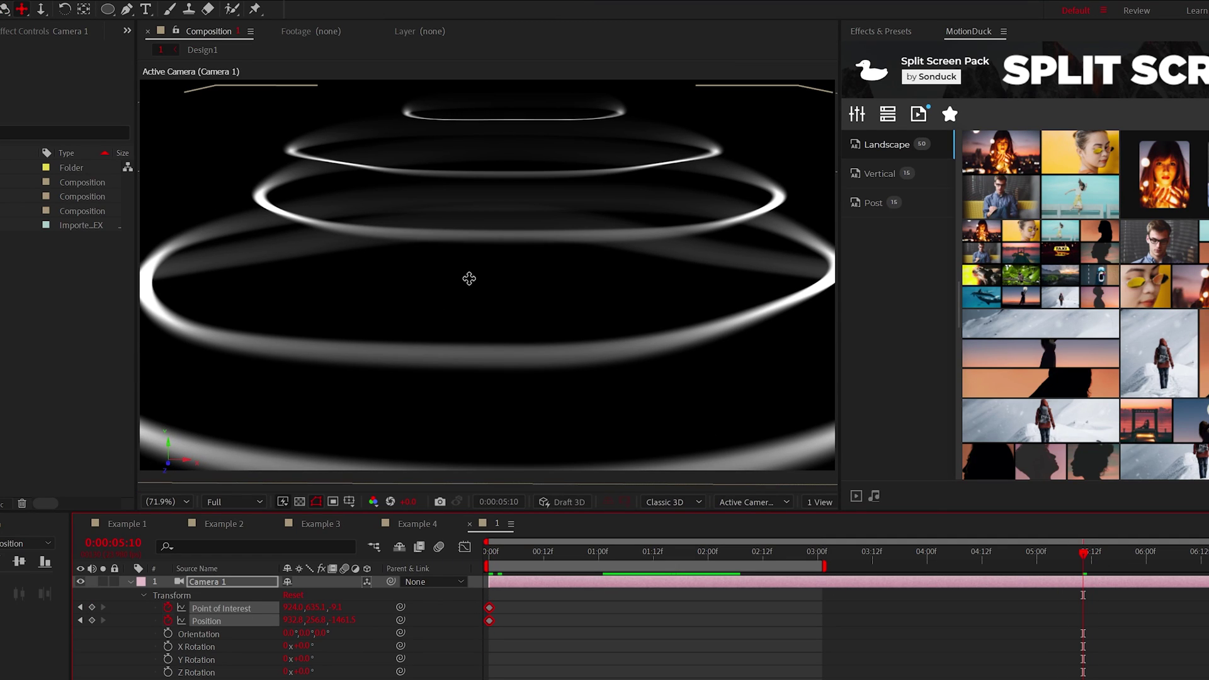
{"action": "left_click_drag", "start_coordinate": [469, 279], "coordinate": [497, 253]}
{"action": "key", "text": "c"}
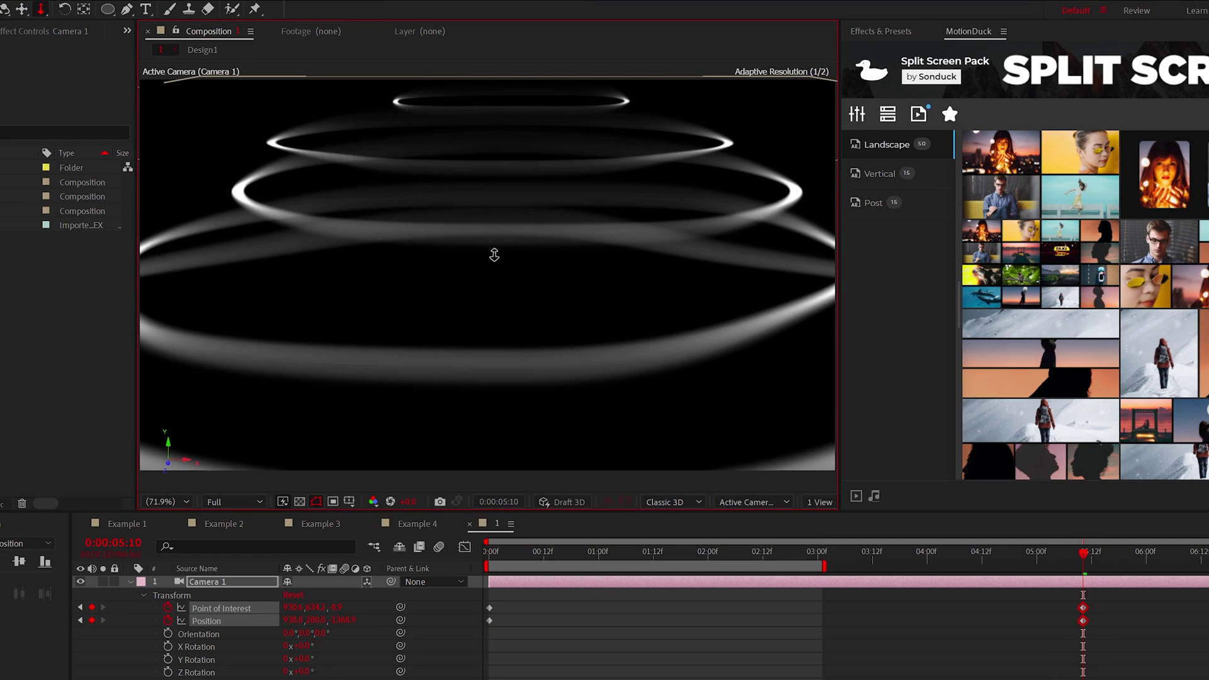
{"action": "key", "text": "v"}
{"action": "key", "text": "Home"}
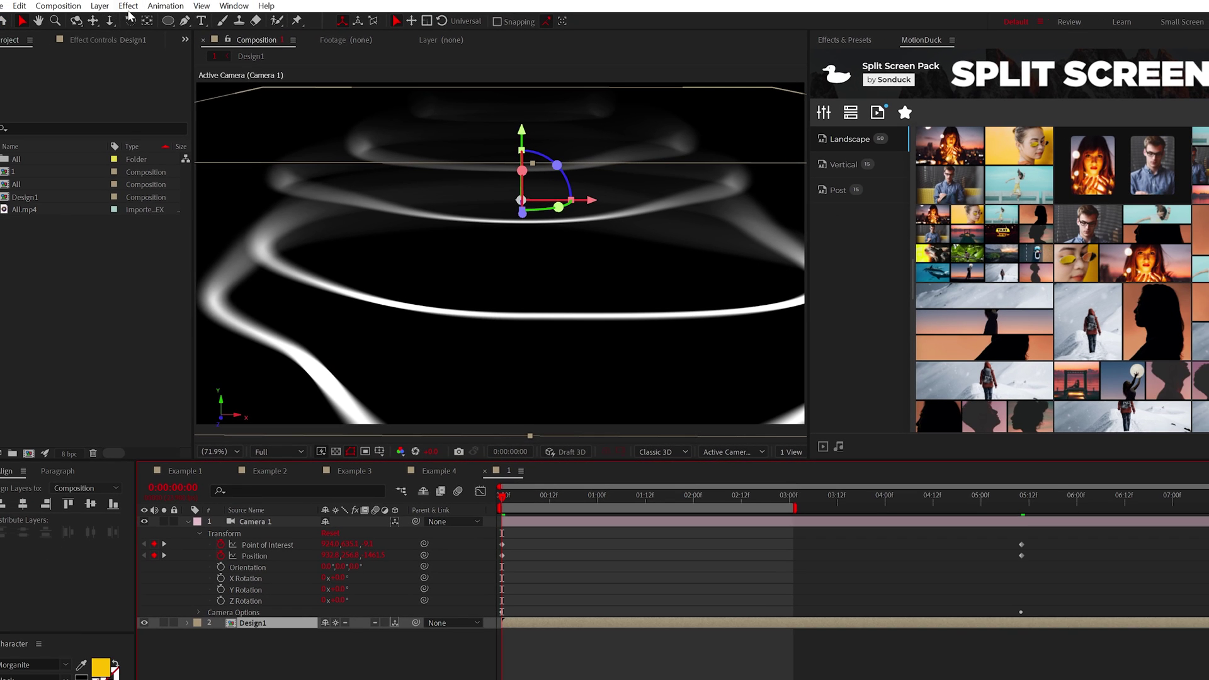
Apply a 4-Color Gradient effect to the Design1 layer and set its Color 1 to yellow FFDA00
{"action": "left_click", "coordinate": [129, 6]}
{"action": "mouse_move", "coordinate": [189, 231]}
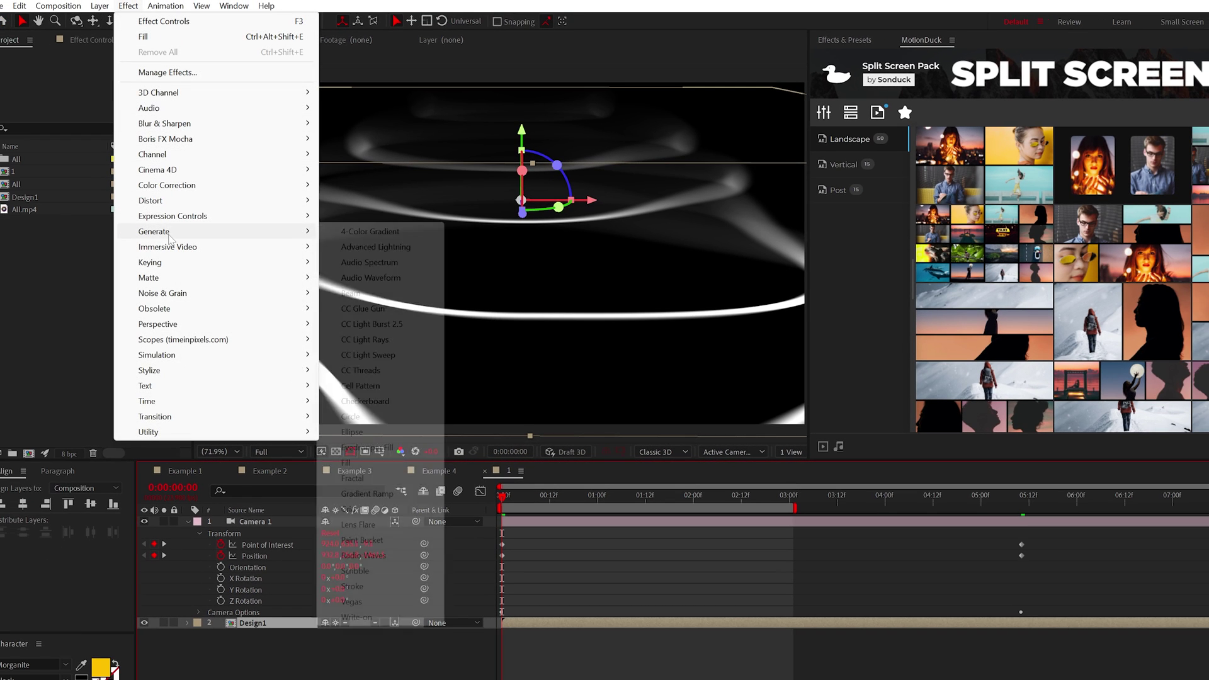
{"action": "left_click", "coordinate": [376, 231]}
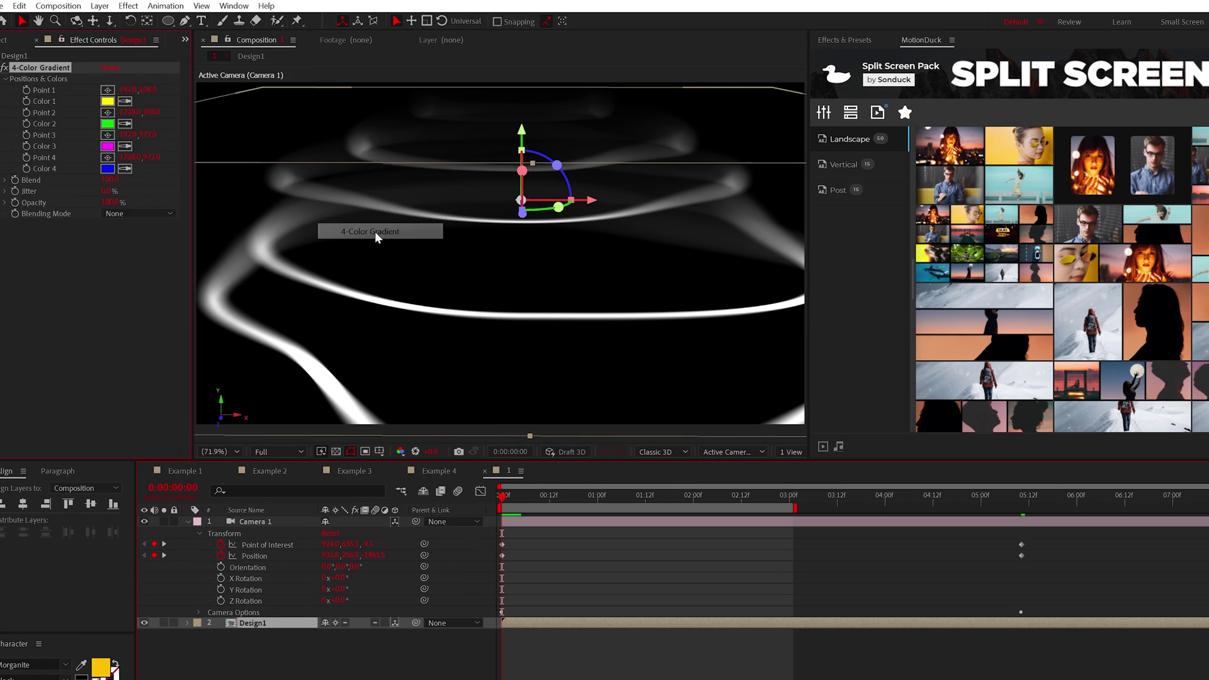
{"action": "left_click", "coordinate": [108, 101]}
{"action": "type", "text": "FFDA00"}
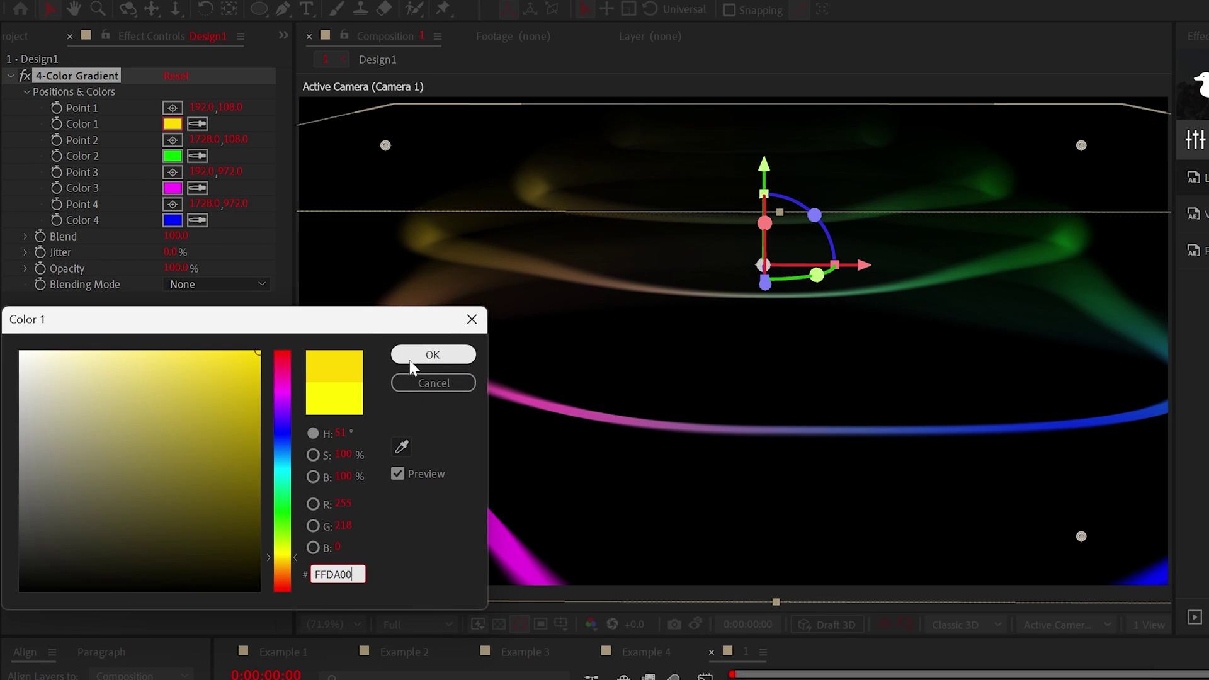
{"action": "left_click", "coordinate": [410, 361]}
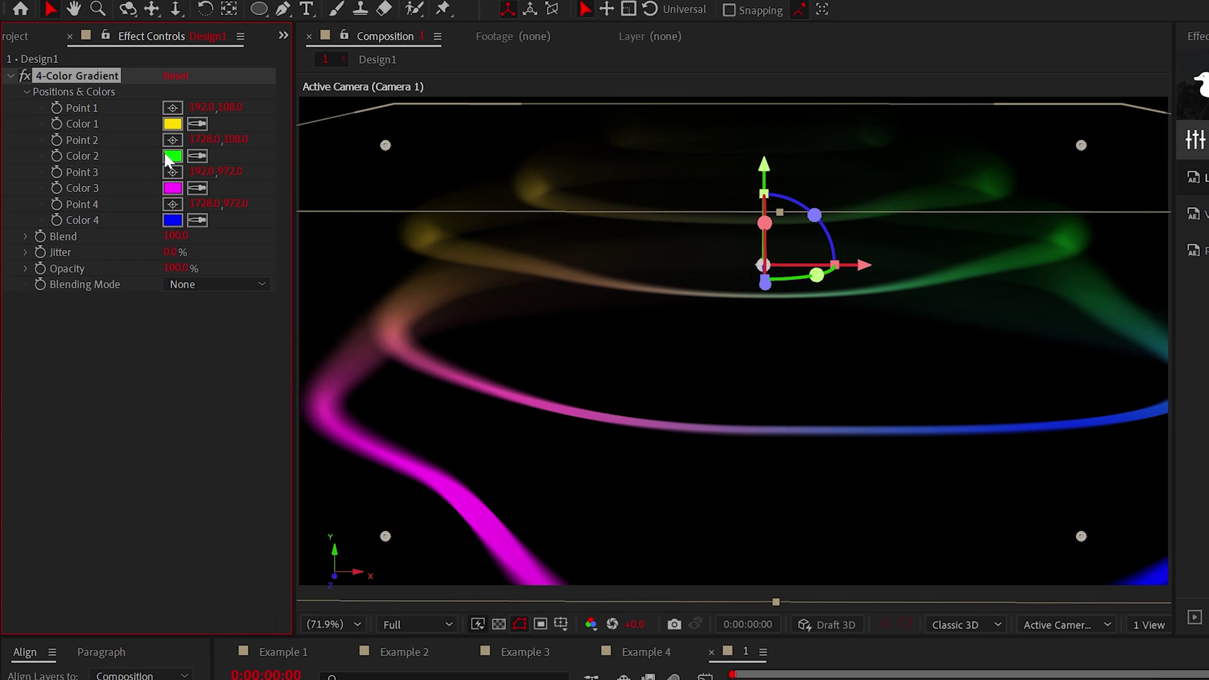
Set the gradient's Color 2 to golden yellow and Color 3 to orange FF5600
{"action": "left_click", "coordinate": [171, 155]}
{"action": "type", "text": "FFDA00"}
{"action": "left_click_drag", "start_coordinate": [278, 555], "coordinate": [293, 575]}
{"action": "left_click", "coordinate": [432, 354]}
{"action": "left_click", "coordinate": [172, 188]}
{"action": "type", "text": "FFDA00"}
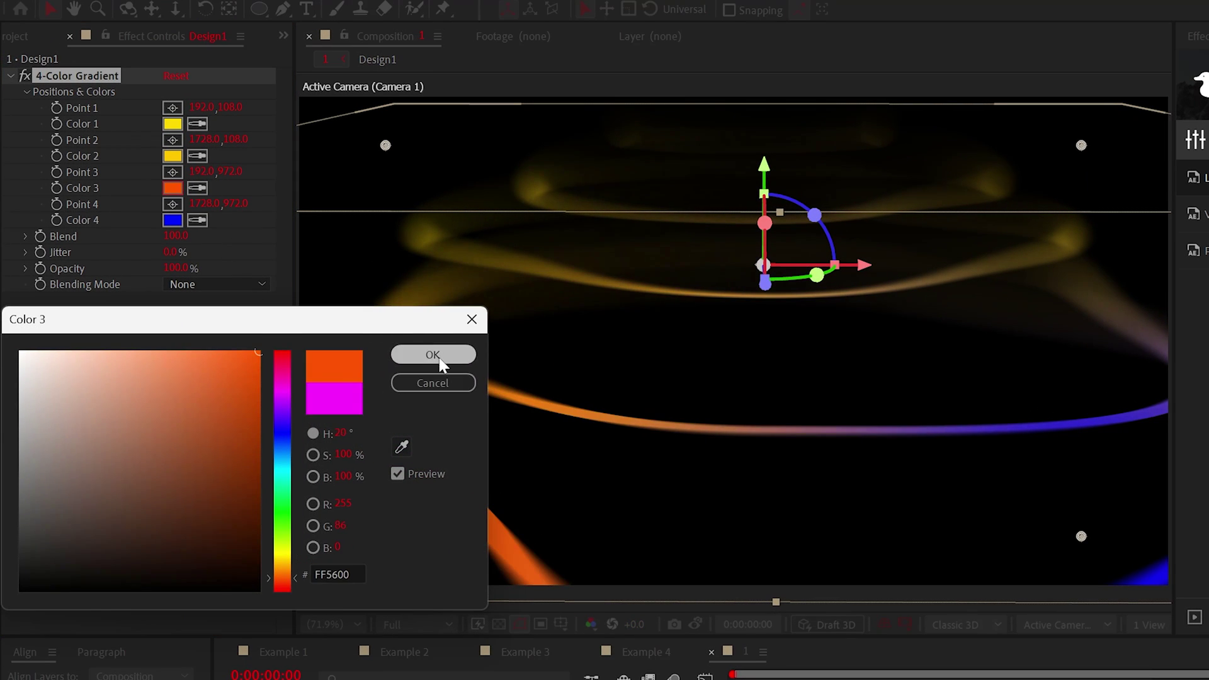
{"action": "left_click", "coordinate": [434, 355]}
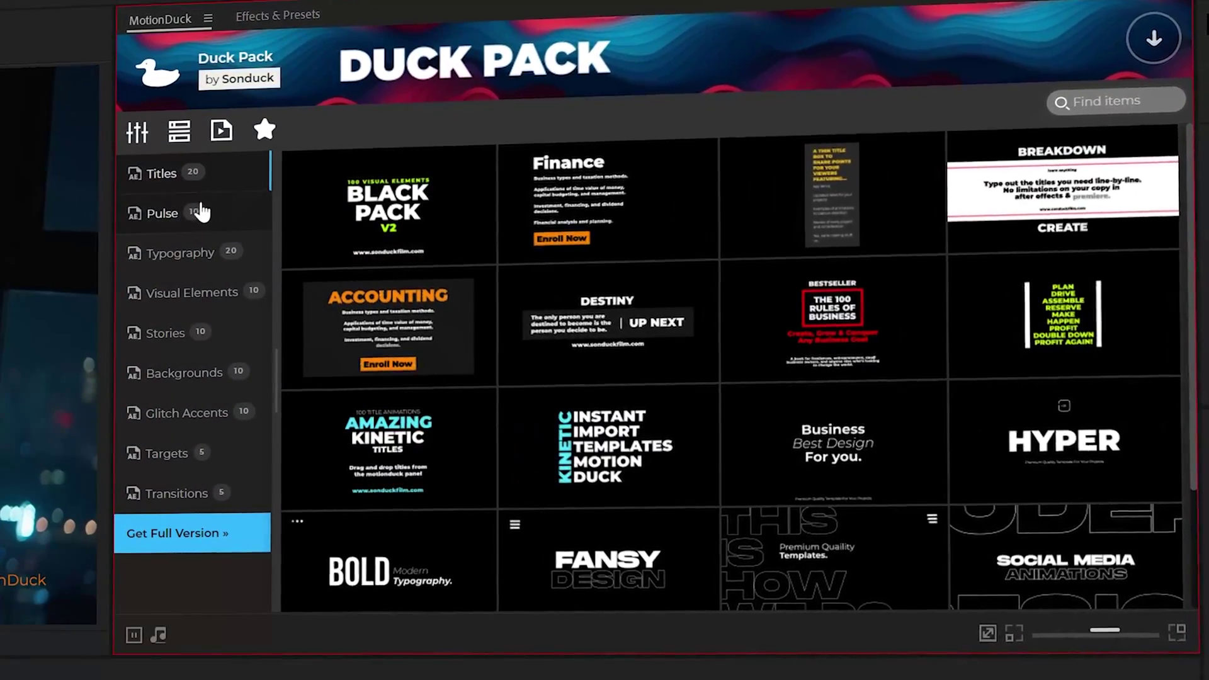
Browse the Duck Pack's template categories and apply the Title_14 title to the city footage composition
{"action": "left_click", "coordinate": [259, 196]}
{"action": "left_click", "coordinate": [173, 252]}
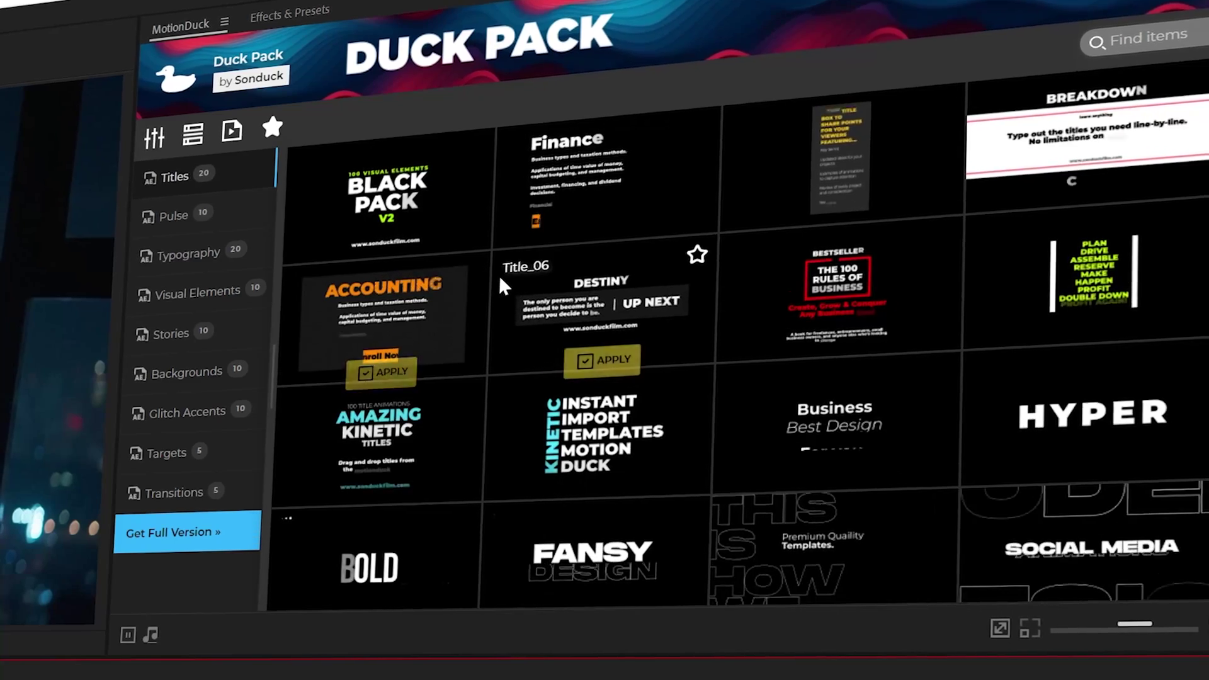
{"action": "scroll", "coordinate": [499, 274], "scroll_direction": "down", "scroll_amount": 2}
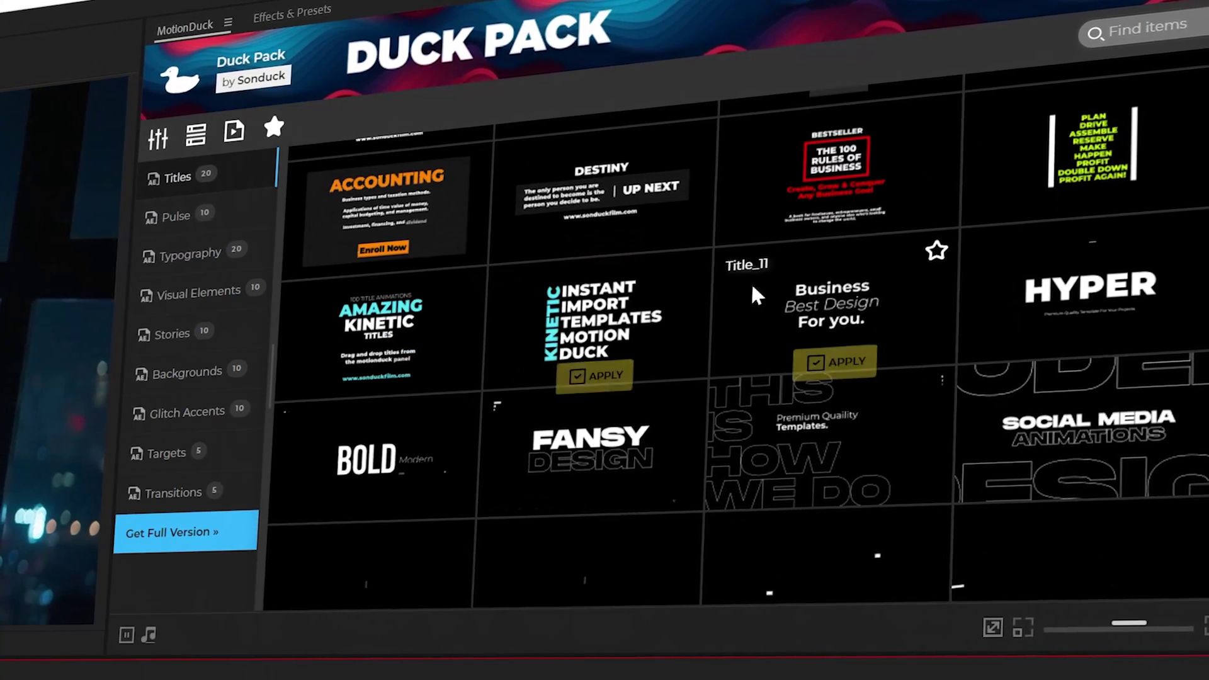
{"action": "left_click", "coordinate": [564, 507]}
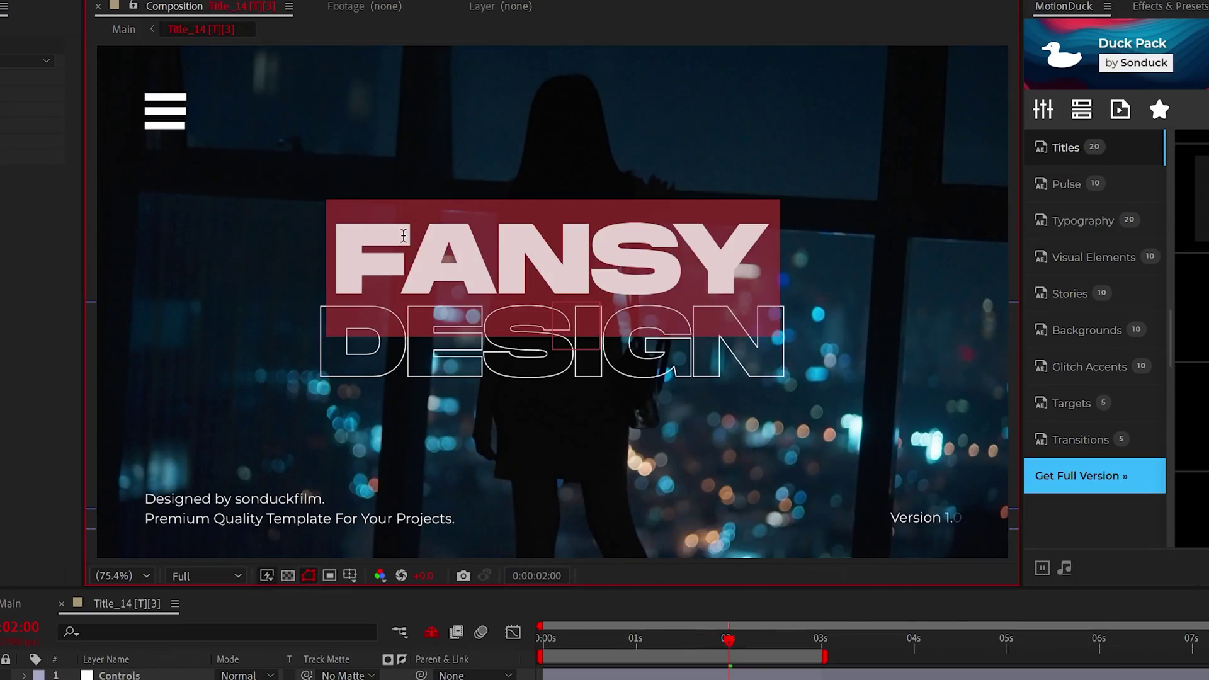
Replace the title's two large text lines with FREE and PACK
{"action": "type", "text": "FREE"}
{"action": "double_click", "coordinate": [515, 364]}
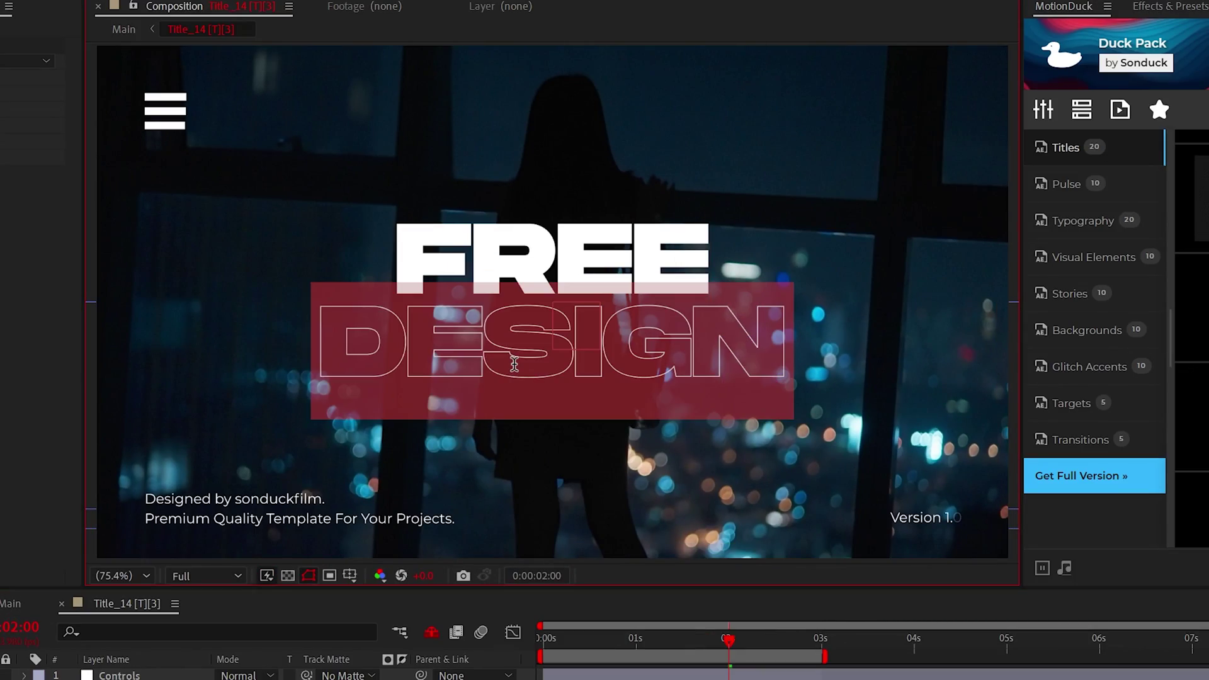
{"action": "type", "text": "PACK"}
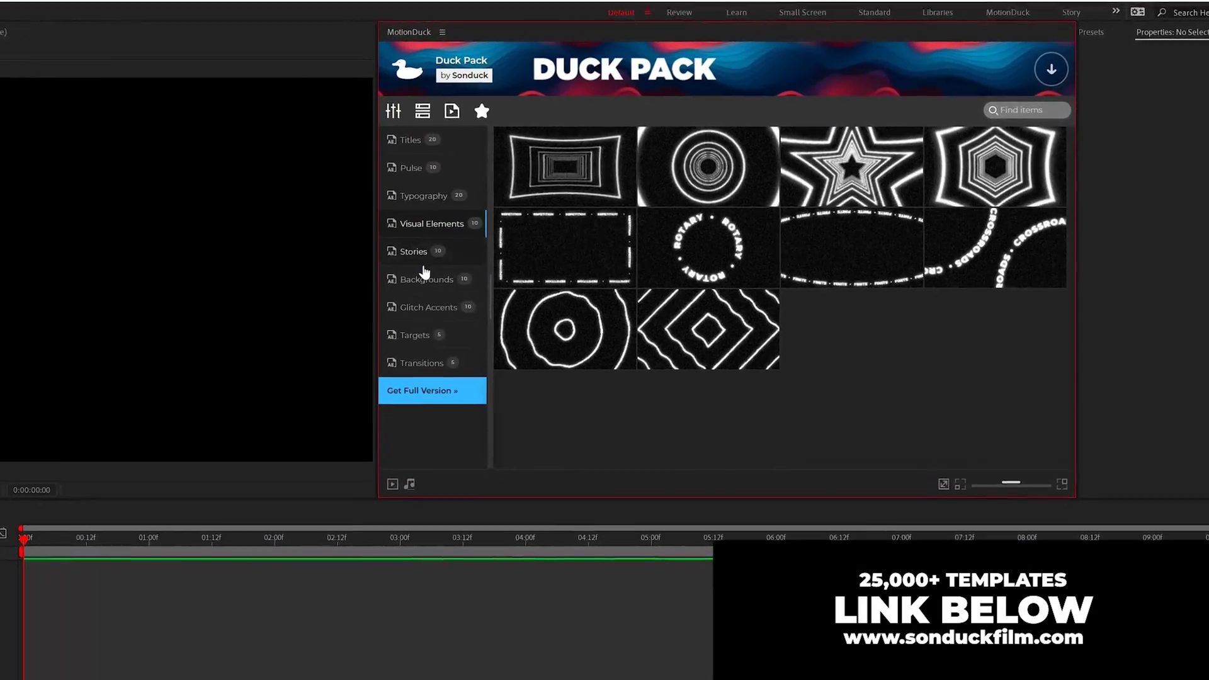
{"action": "left_click", "coordinate": [467, 265]}
{"action": "left_click", "coordinate": [468, 291]}
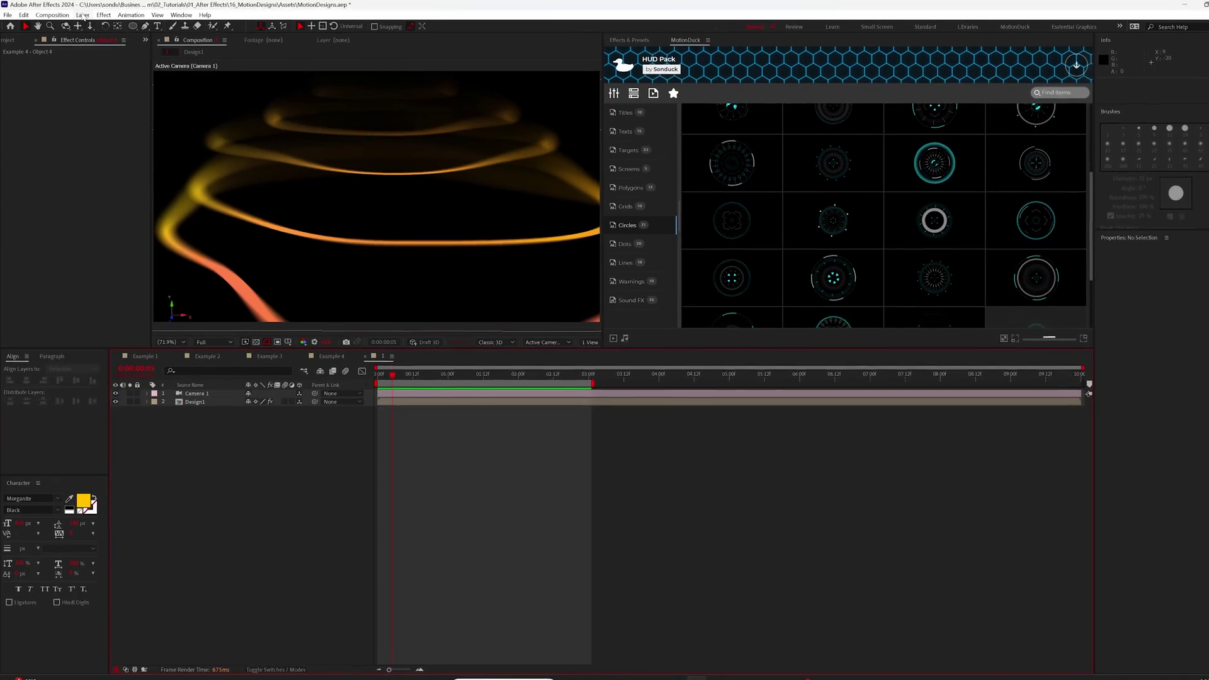
Add an adjustment layer above the camera and apply a Glow effect with a 78.4% threshold and a radius of 430
{"action": "left_click", "coordinate": [105, 9]}
{"action": "mouse_move", "coordinate": [189, 22]}
{"action": "left_click", "coordinate": [342, 111]}
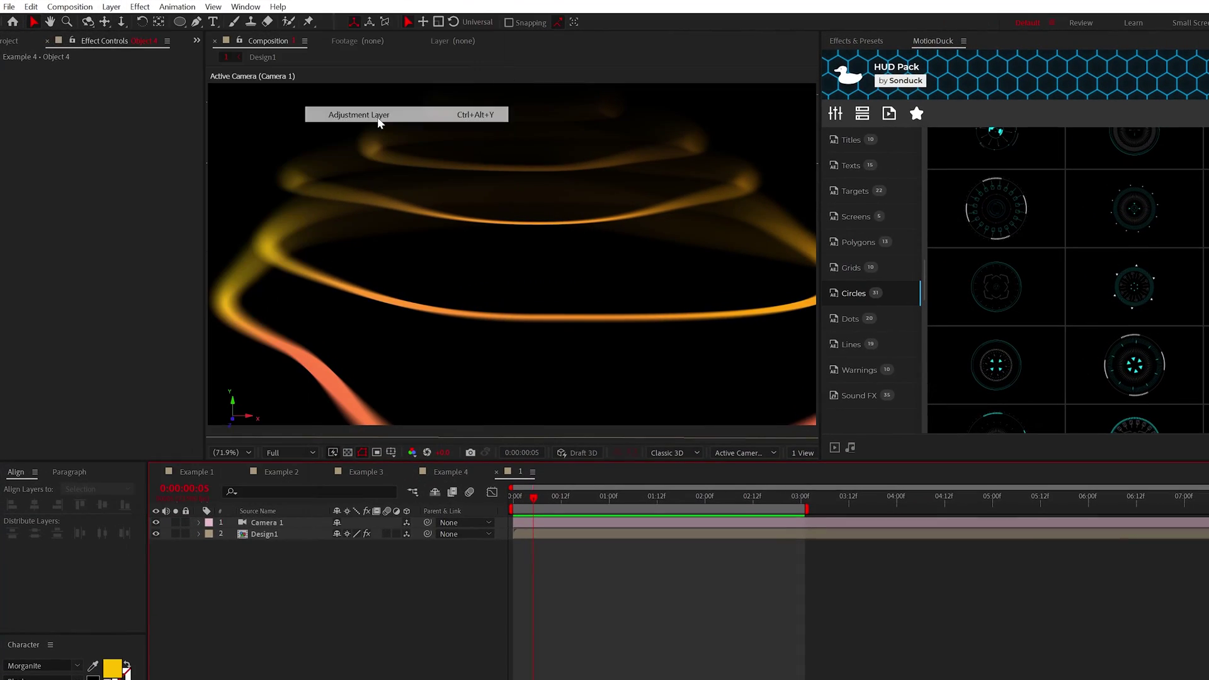
{"action": "left_click", "coordinate": [133, 8]}
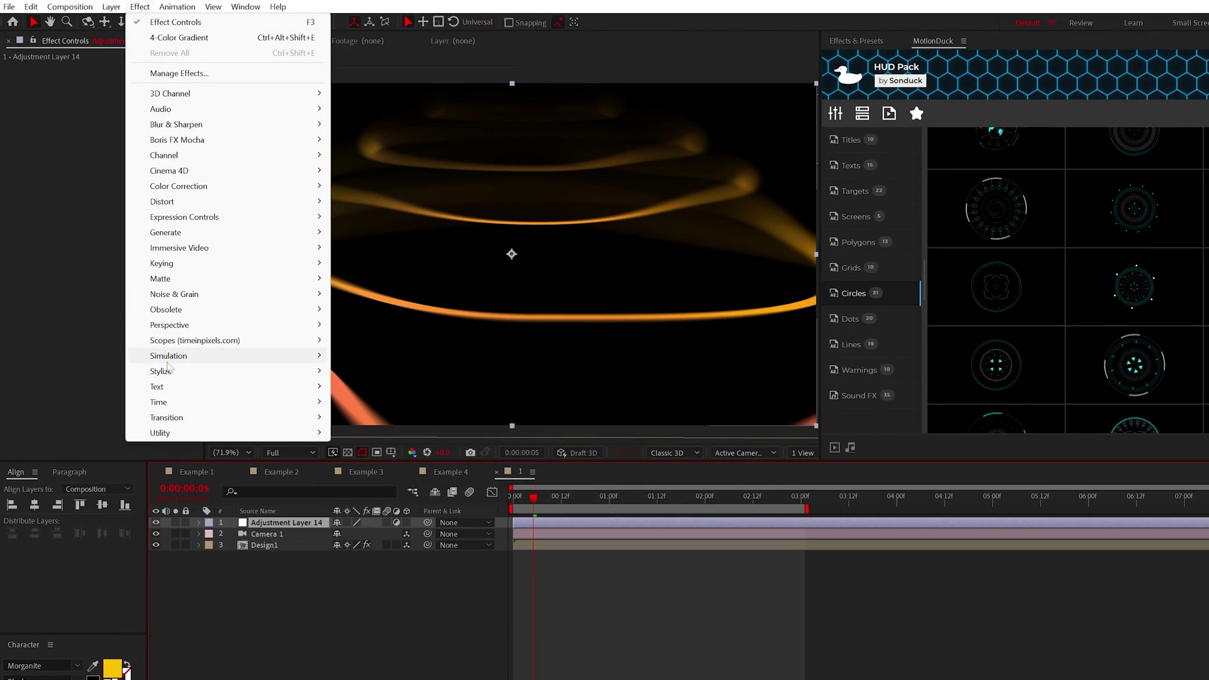
{"action": "mouse_move", "coordinate": [165, 371]}
{"action": "left_click", "coordinate": [379, 625]}
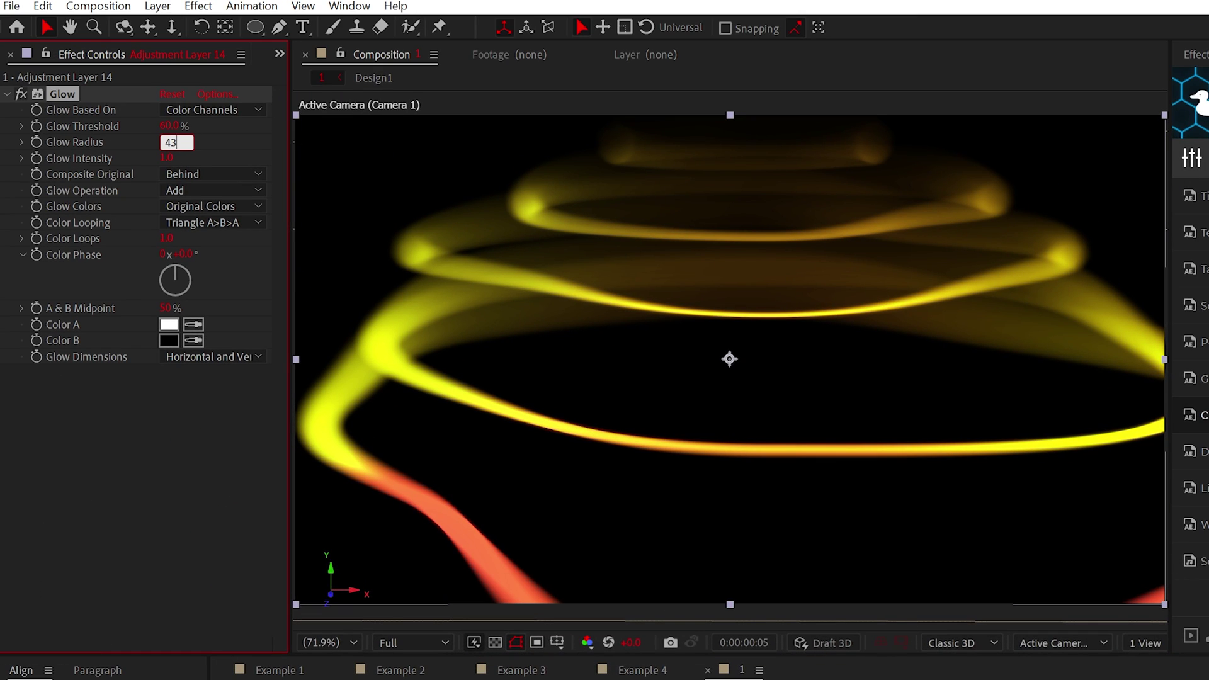
{"action": "left_click", "coordinate": [203, 448]}
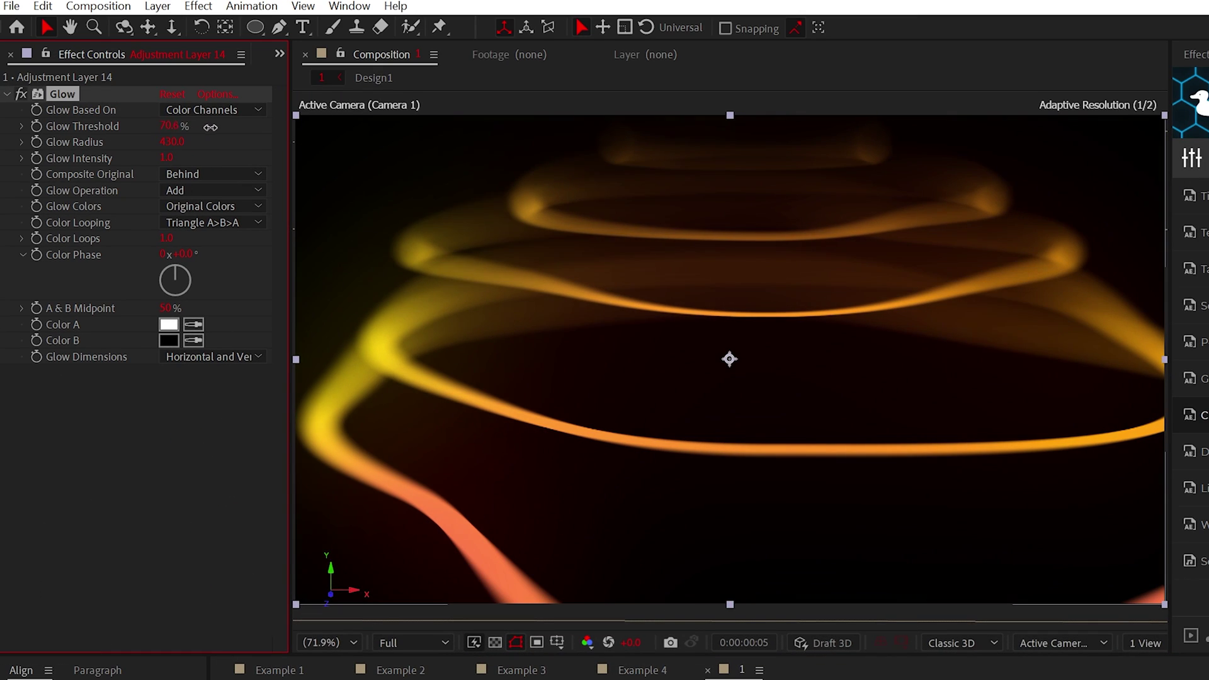
Add the expression wiggle(2,50) to the adjustment layer's Glow Radius
{"action": "left_click", "coordinate": [38, 142], "text": "alt"}
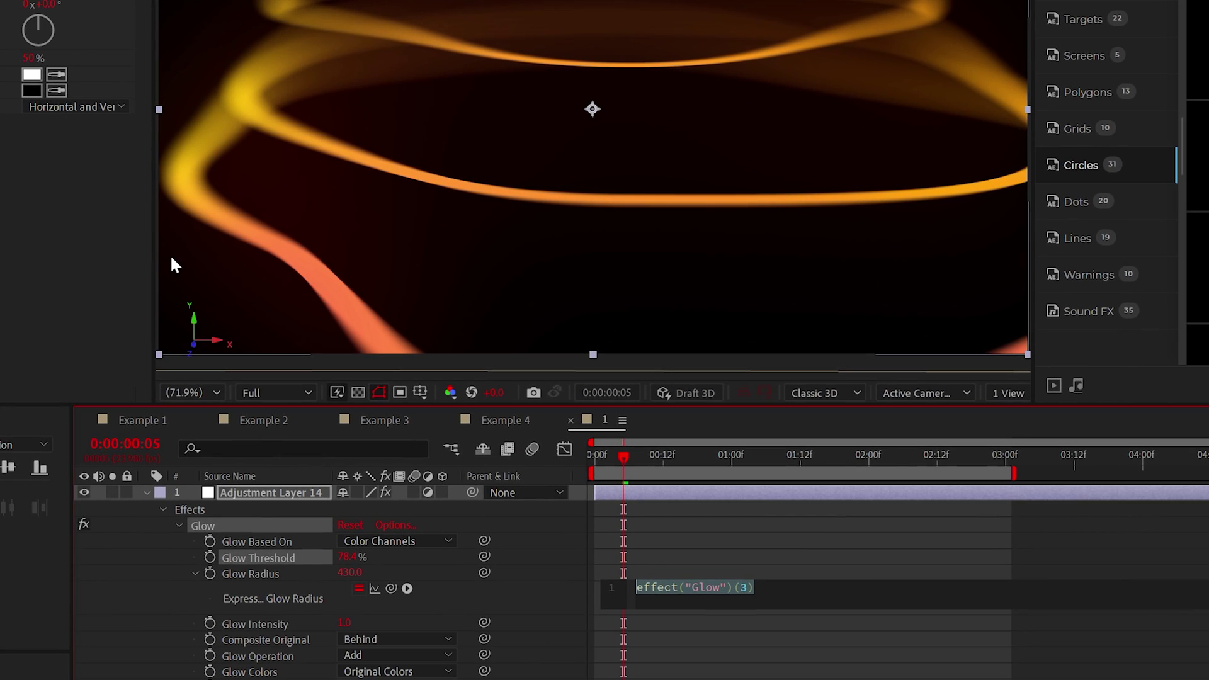
{"action": "type", "text": "w"}
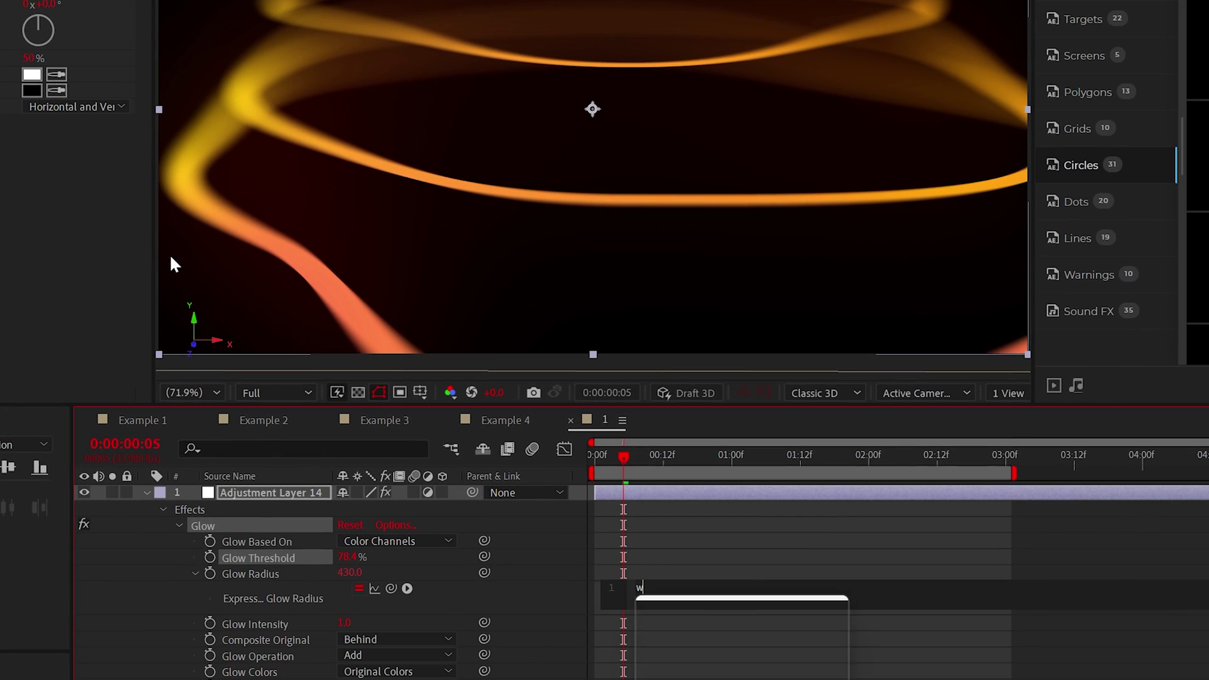
{"action": "type", "text": "iggle(2,50"}
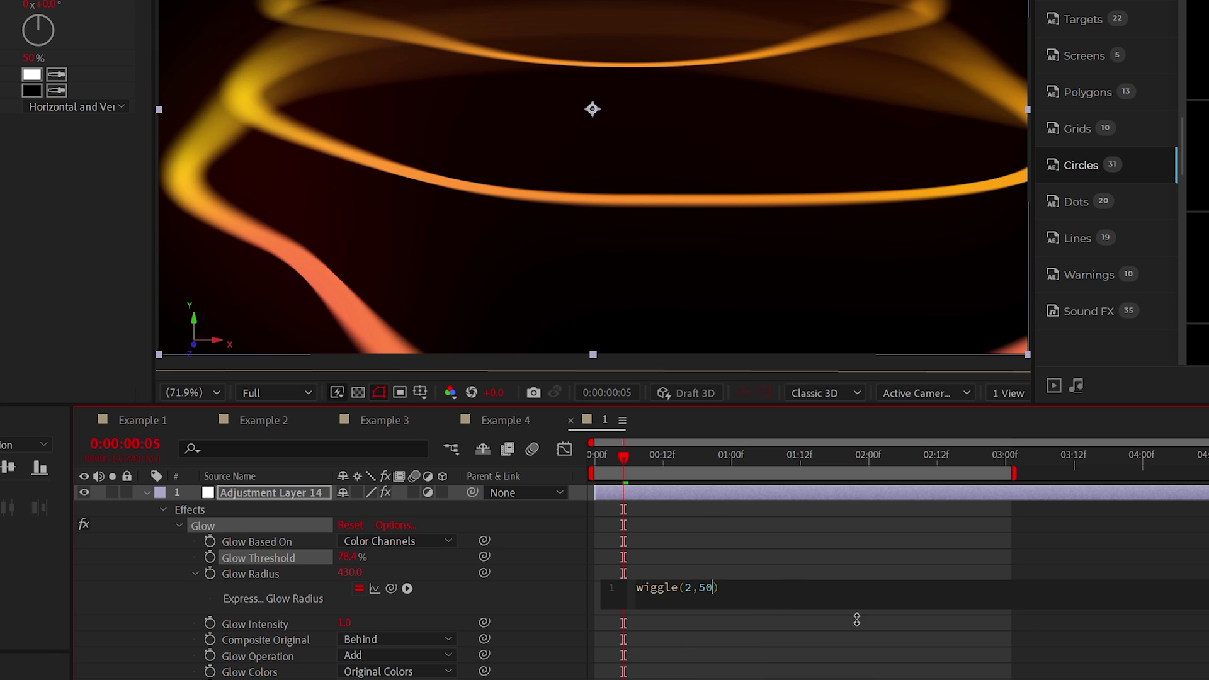
{"action": "left_click", "coordinate": [856, 620]}
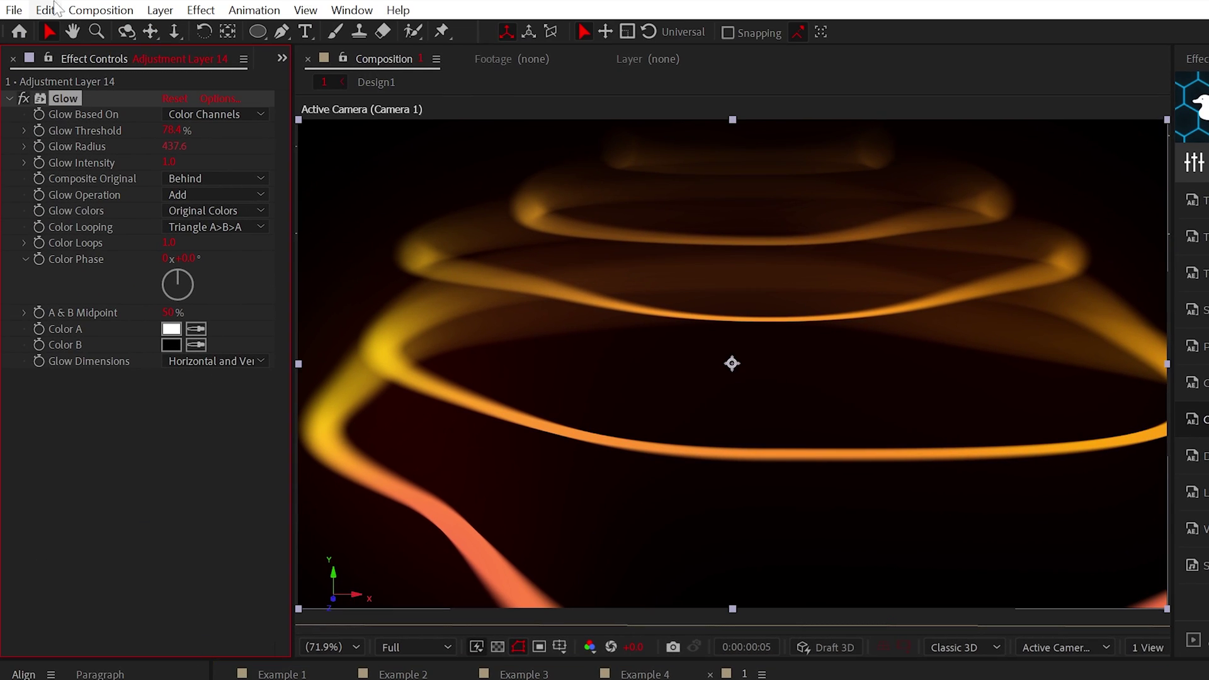
Duplicate the Glow effect on the adjustment layer and collapse both glows' settings
{"action": "left_click", "coordinate": [44, 10]}
{"action": "left_click", "coordinate": [97, 257]}
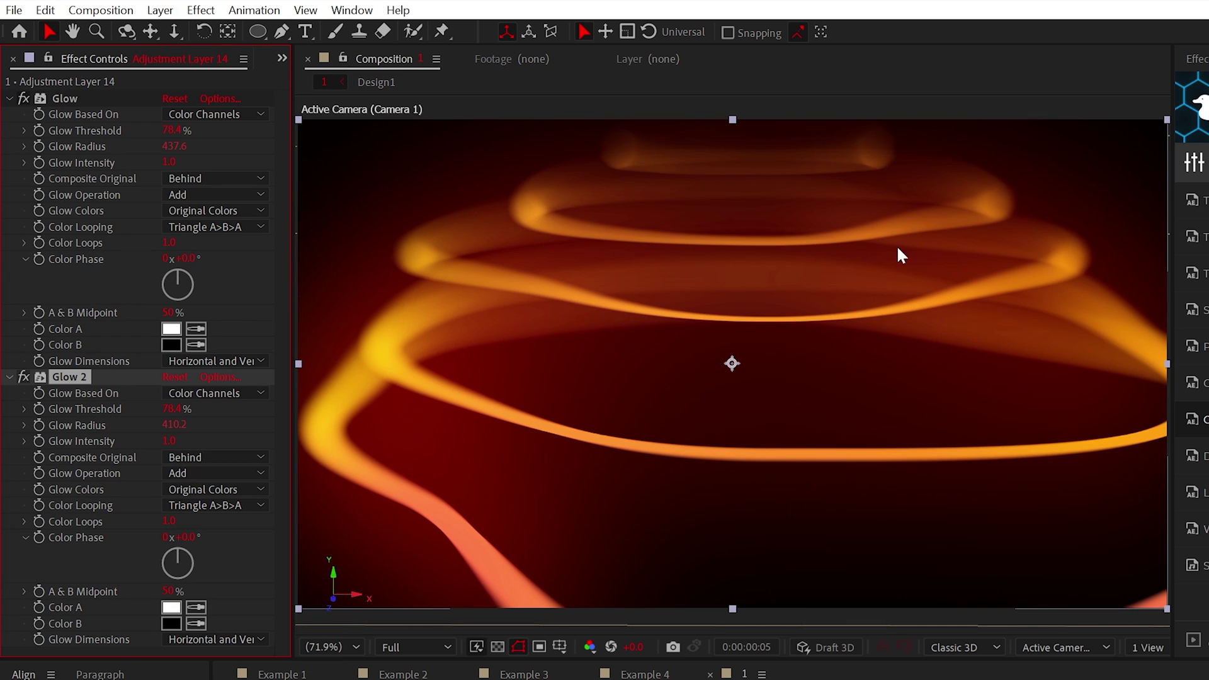
{"action": "left_click", "coordinate": [9, 98]}
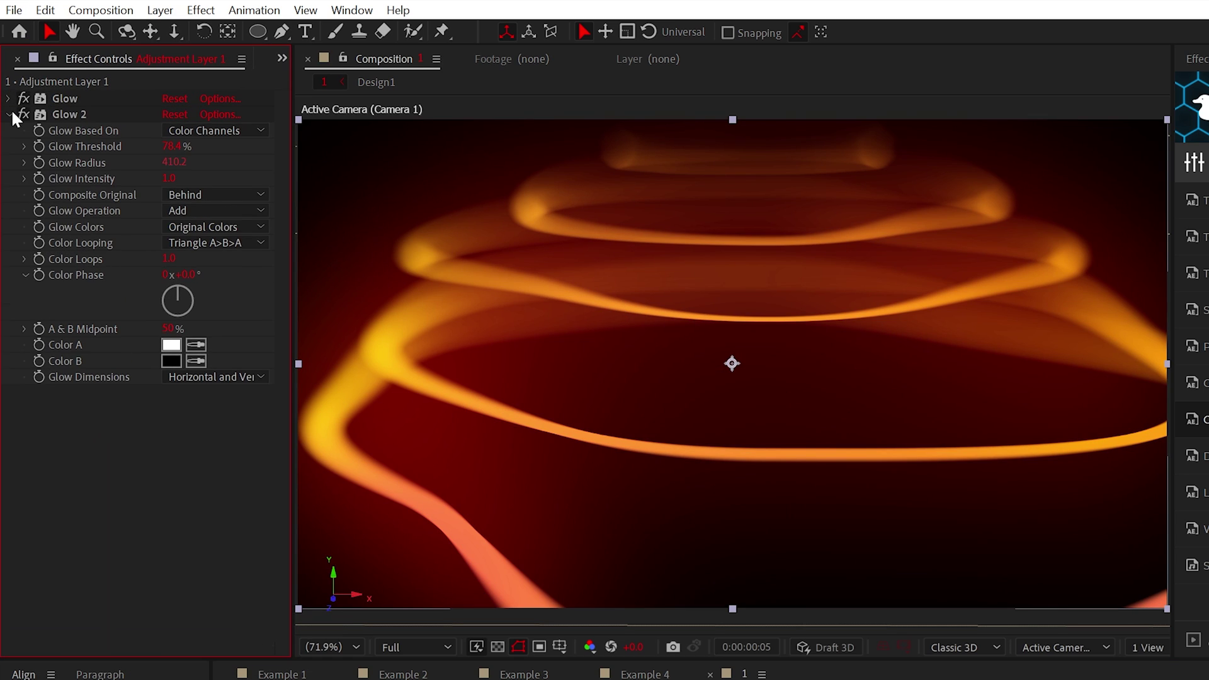
{"action": "left_click", "coordinate": [10, 114]}
Apply a Noise effect to the adjustment layer with 23% noise and color noise turned off
{"action": "left_click", "coordinate": [200, 10]}
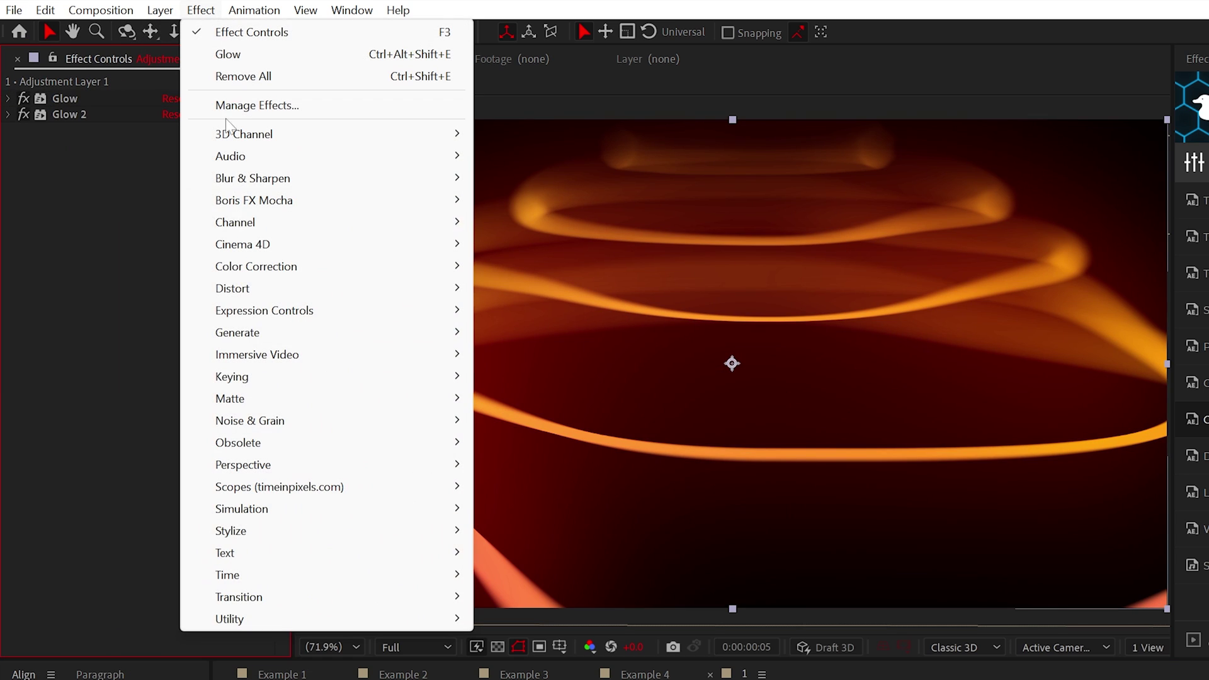
{"action": "mouse_move", "coordinate": [246, 422]}
{"action": "left_click", "coordinate": [519, 553]}
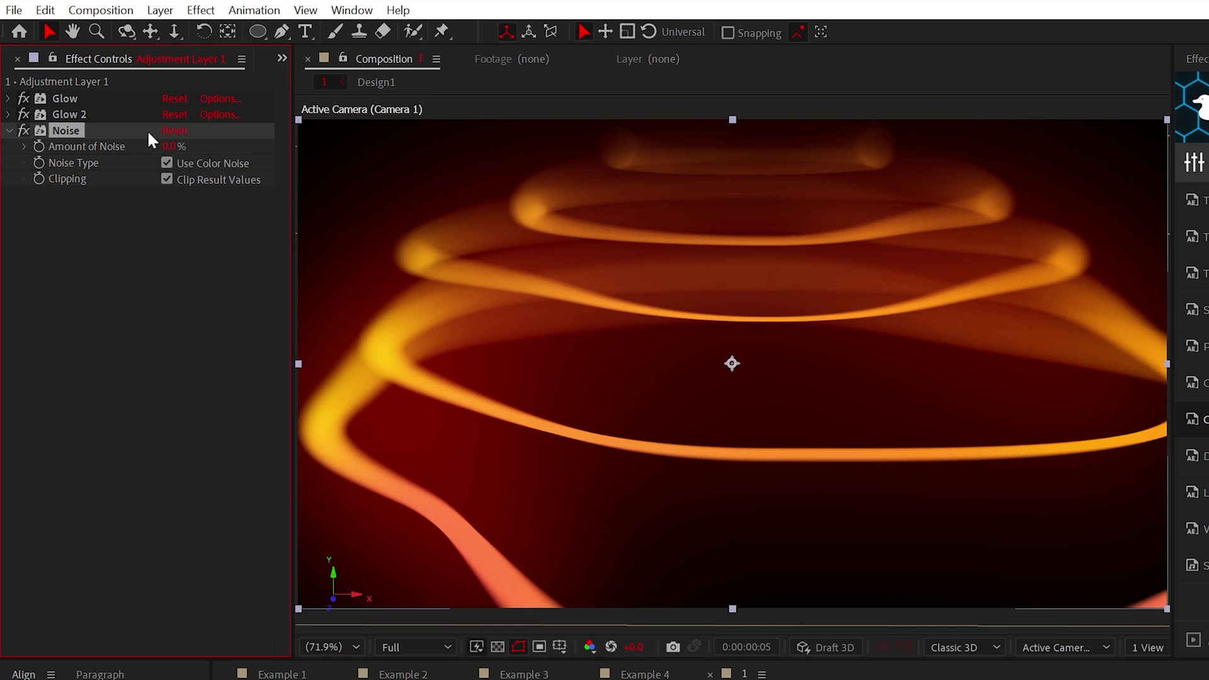
{"action": "left_click", "coordinate": [161, 225]}
{"action": "left_click", "coordinate": [165, 163]}
Add a Posterize effect to the adjustment layer after the noise
{"action": "left_click", "coordinate": [201, 10]}
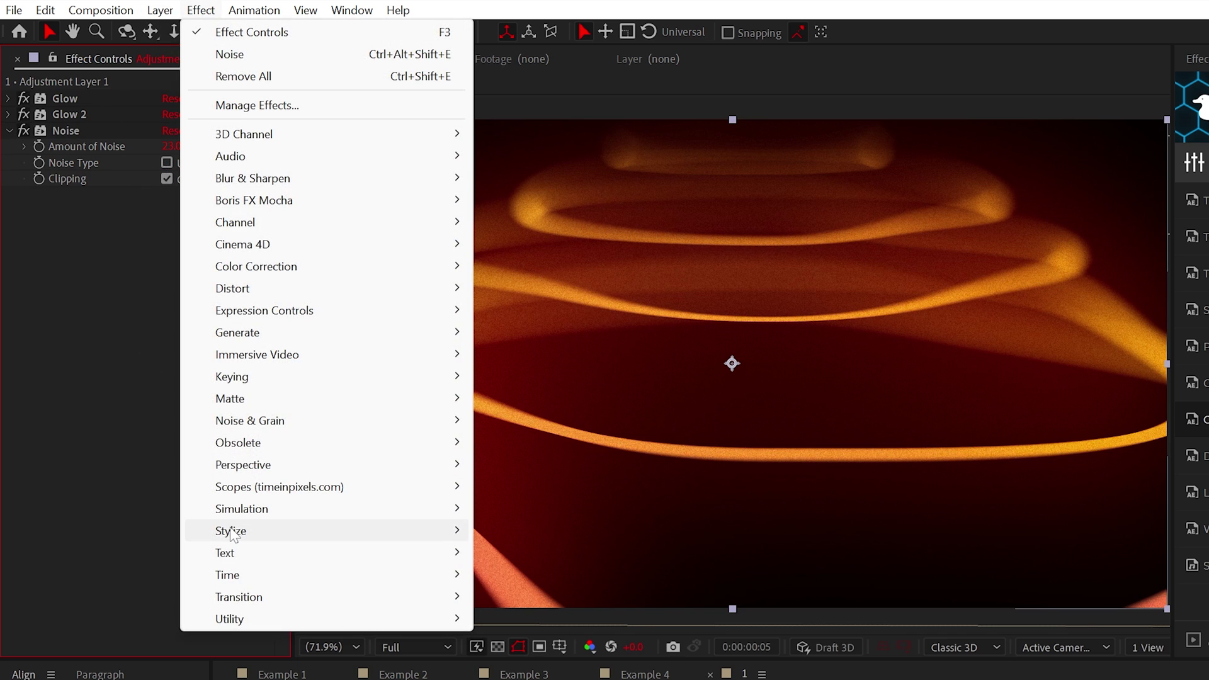
{"action": "mouse_move", "coordinate": [233, 532]}
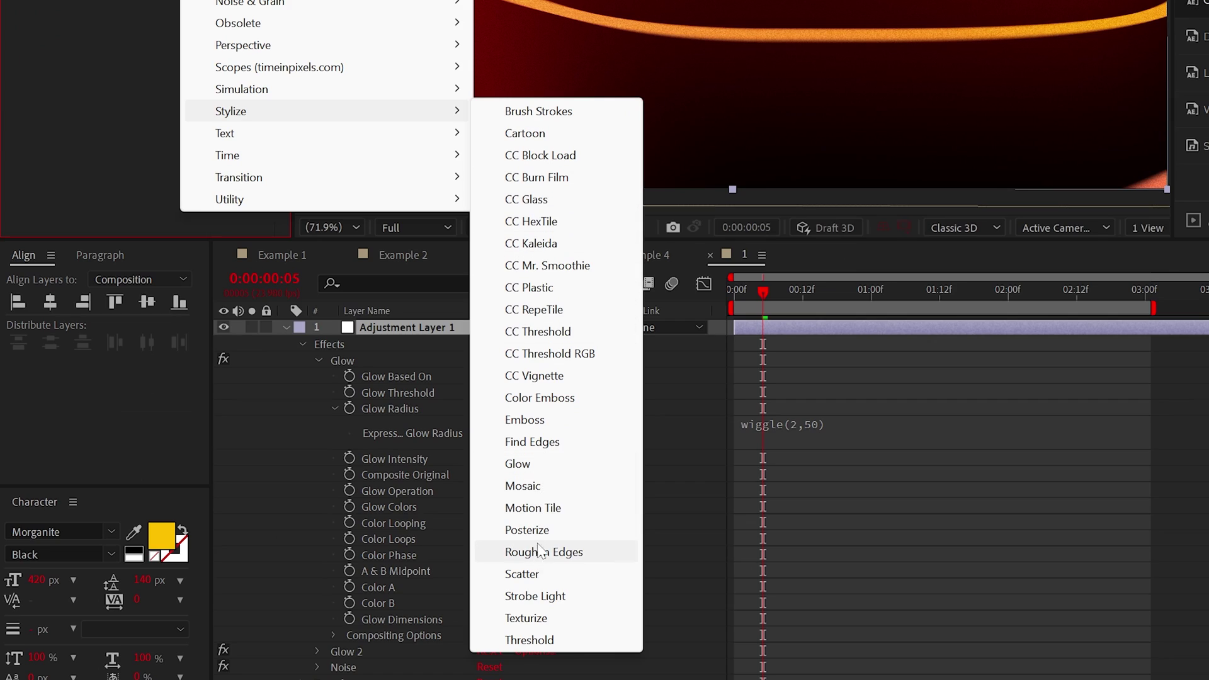
{"action": "left_click", "coordinate": [529, 530]}
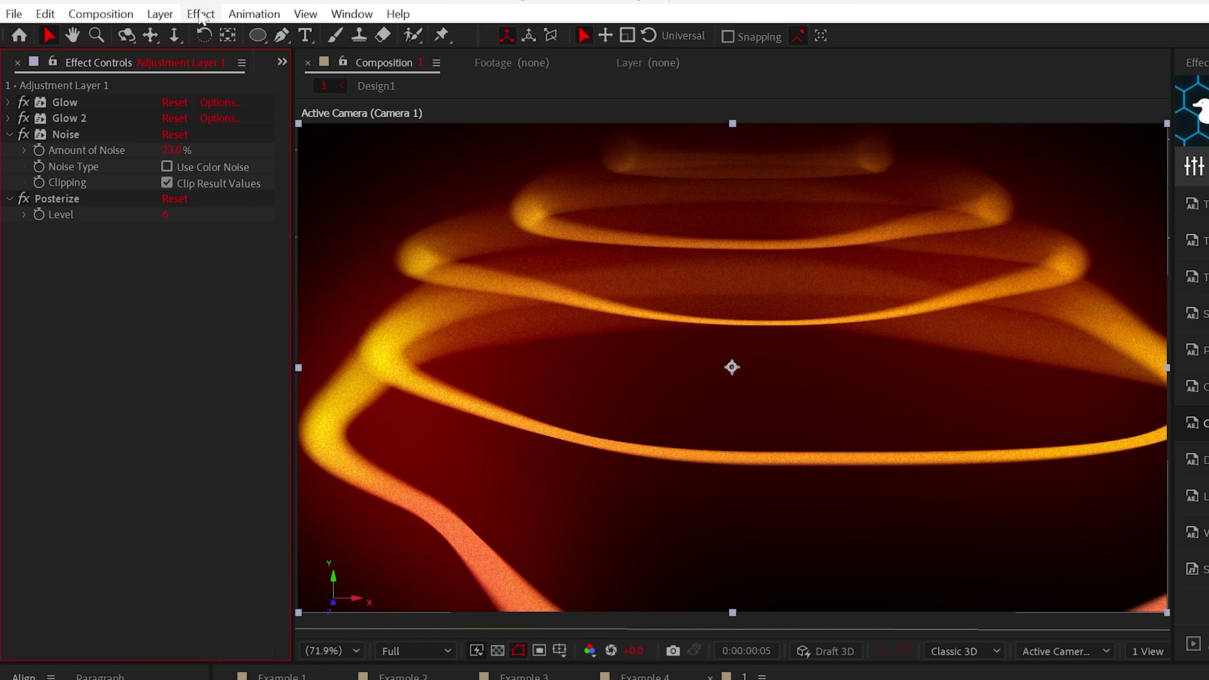
Apply Brightness & Contrast to the adjustment layer and add the expression wiggle(2,30) to its Brightness
{"action": "left_click", "coordinate": [200, 13]}
{"action": "mouse_move", "coordinate": [253, 276]}
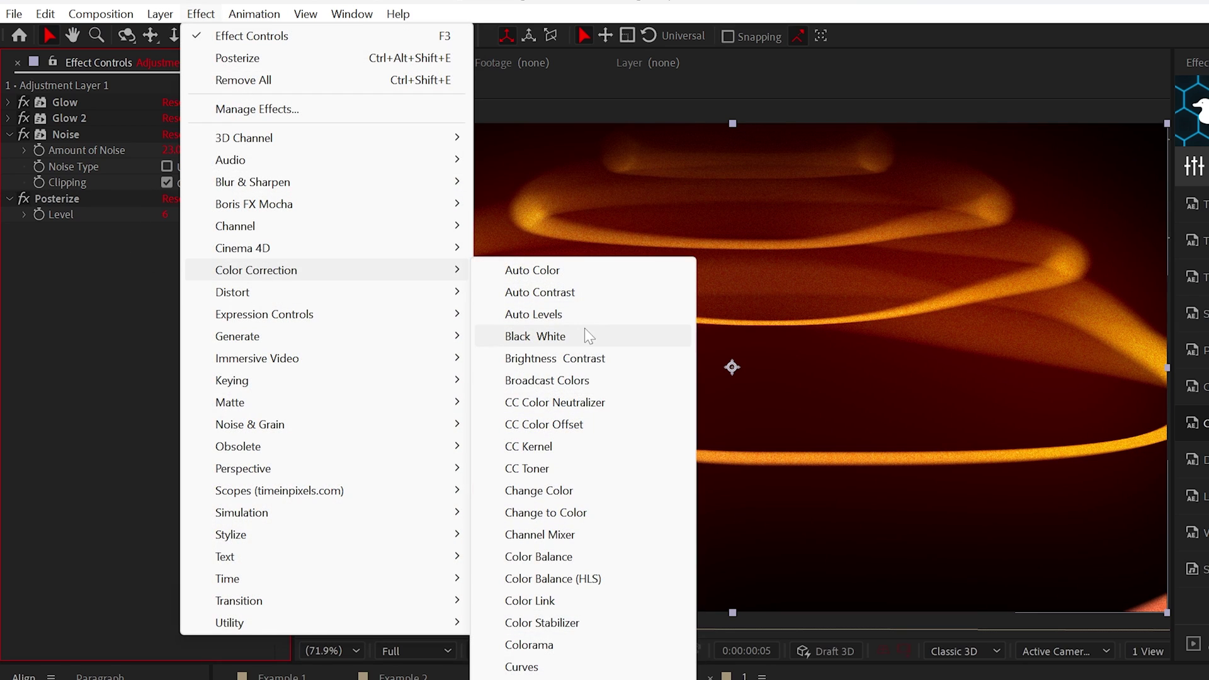
{"action": "left_click", "coordinate": [554, 358]}
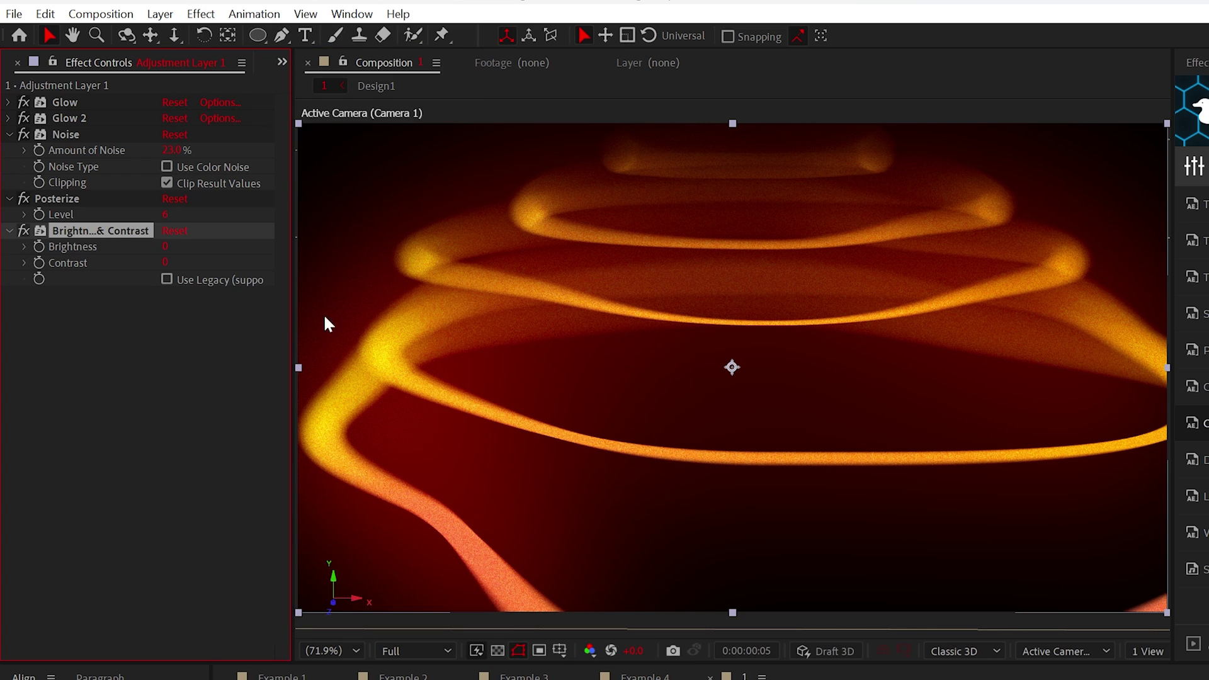
{"action": "left_click", "coordinate": [38, 246], "text": "alt"}
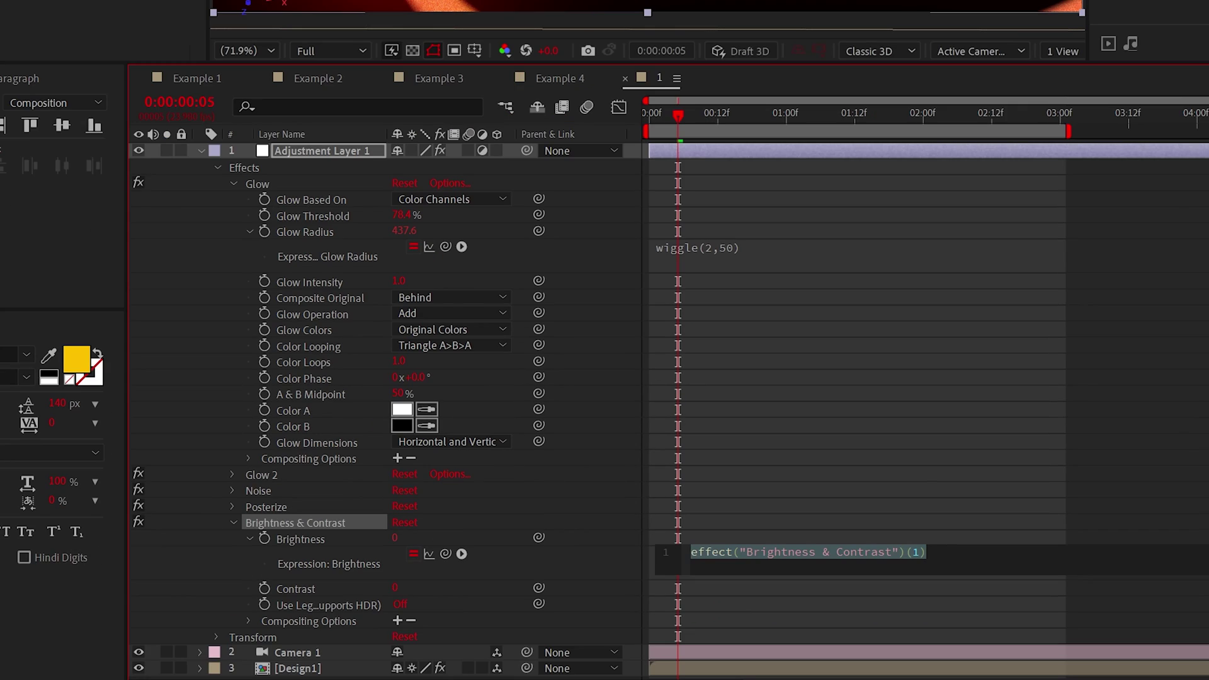
{"action": "type", "text": "wiggle(2,30"}
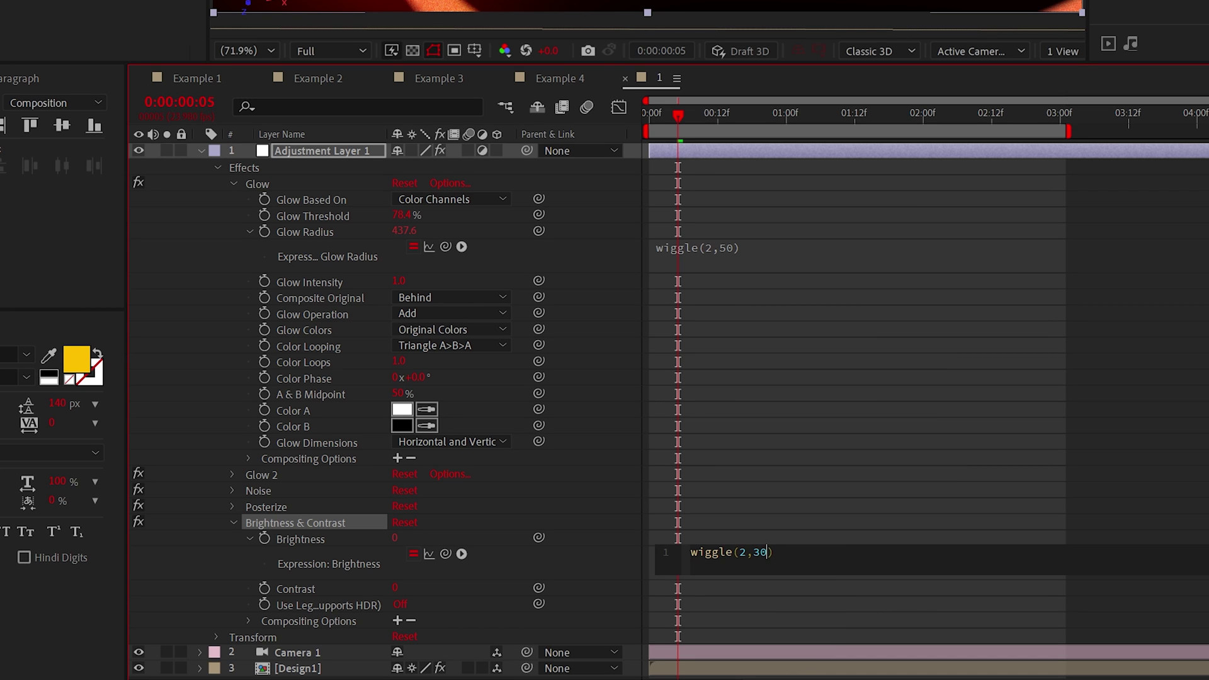
{"action": "left_click", "coordinate": [800, 300]}
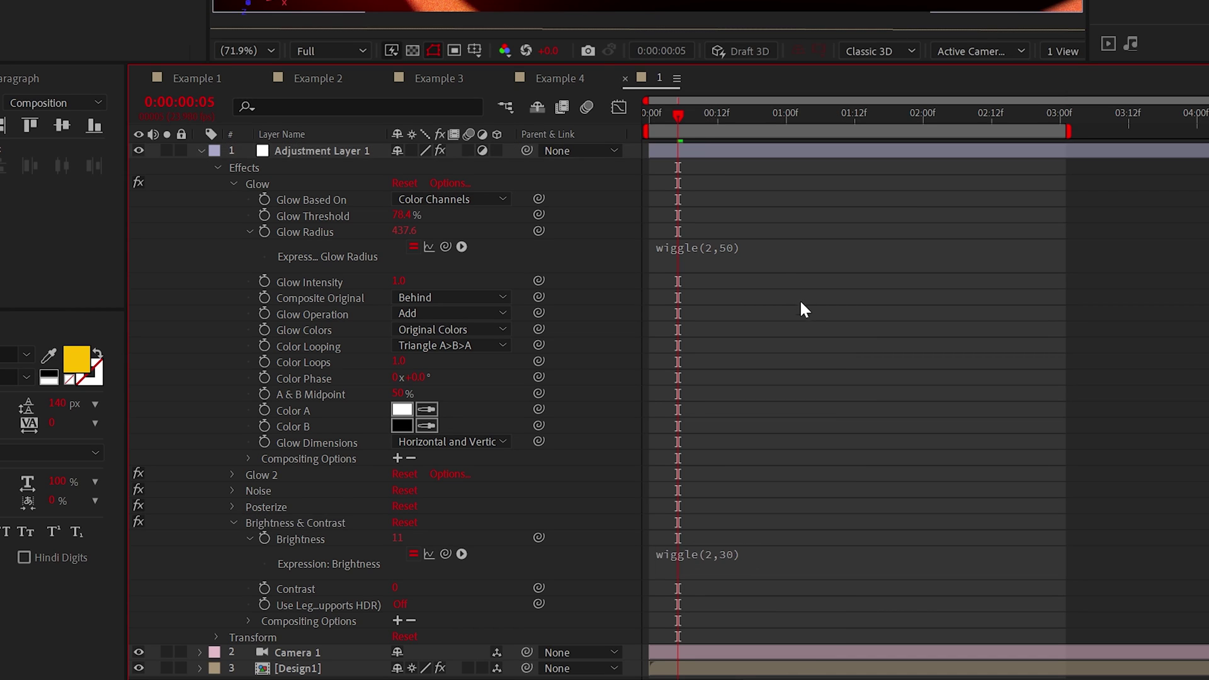
Play back the composition and pre-compose the adjustment, camera and Design1 layers into a composition named Object
{"action": "key", "text": "space"}
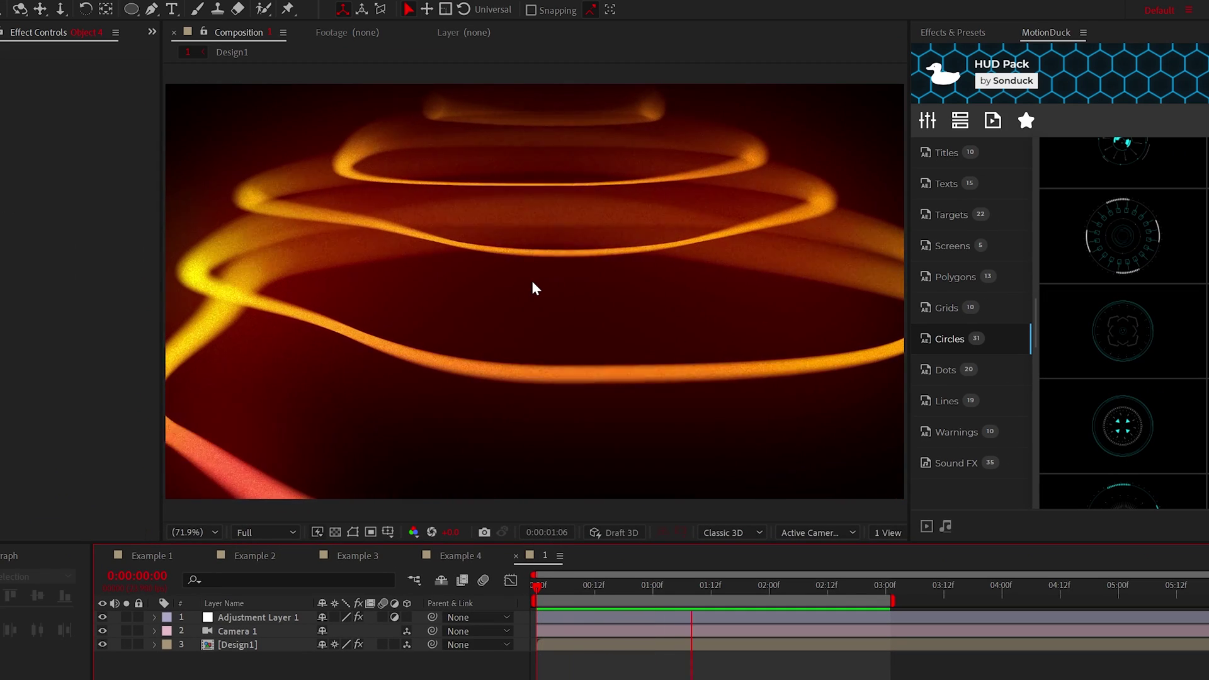
{"action": "key", "text": "space"}
{"action": "left_click_drag", "start_coordinate": [209, 677], "coordinate": [255, 608]}
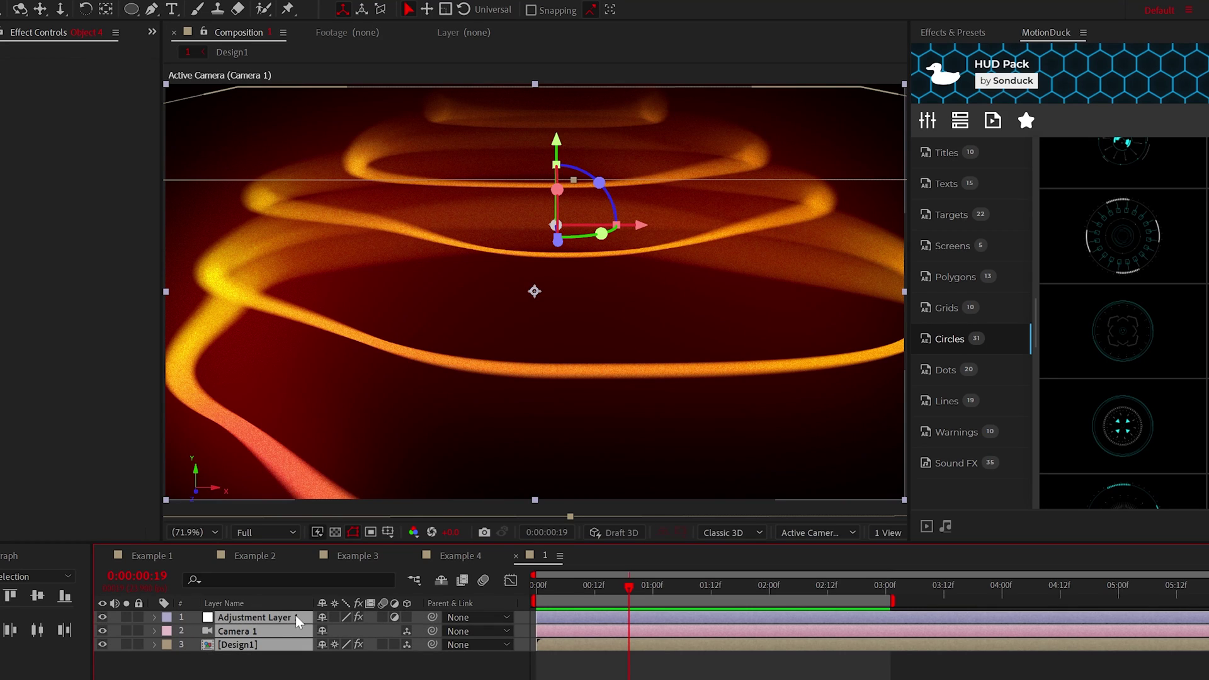
{"action": "key", "text": "ctrl+shift+c"}
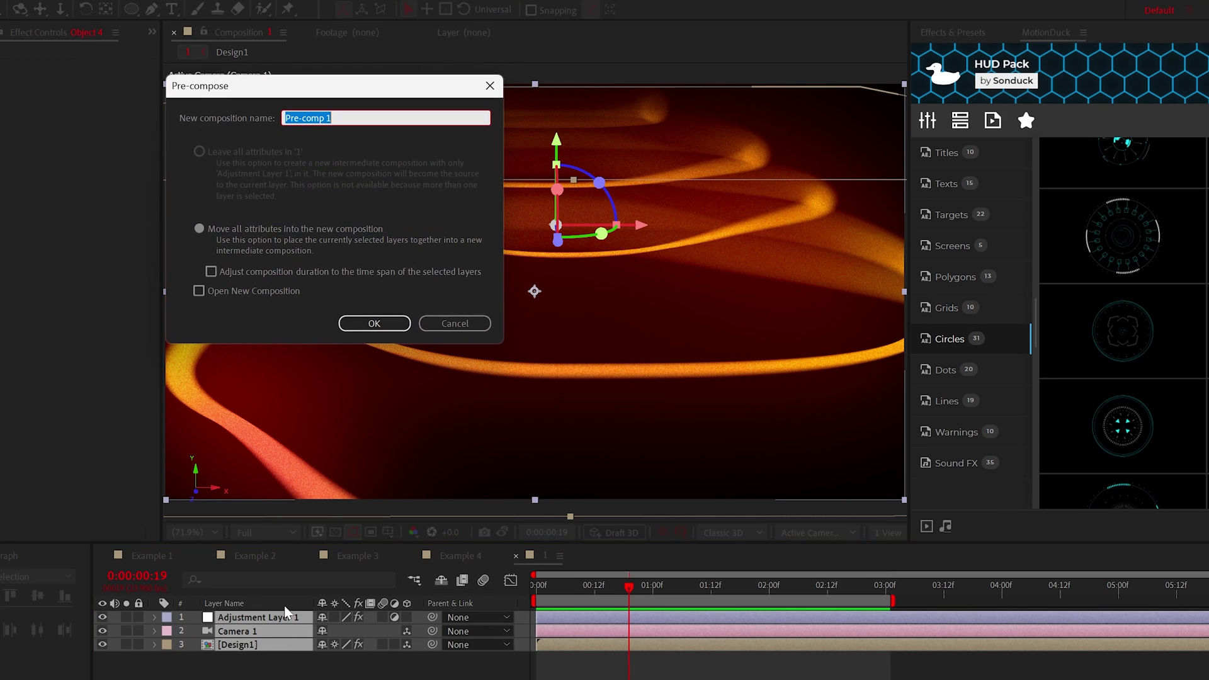
{"action": "type", "text": "Object"}
{"action": "key", "text": "Return"}
Create a new solid above the Object layer with the dark gray color 0D0D0D
{"action": "right_click", "coordinate": [258, 655]}
{"action": "mouse_move", "coordinate": [378, 665]}
{"action": "left_click", "coordinate": [490, 416]}
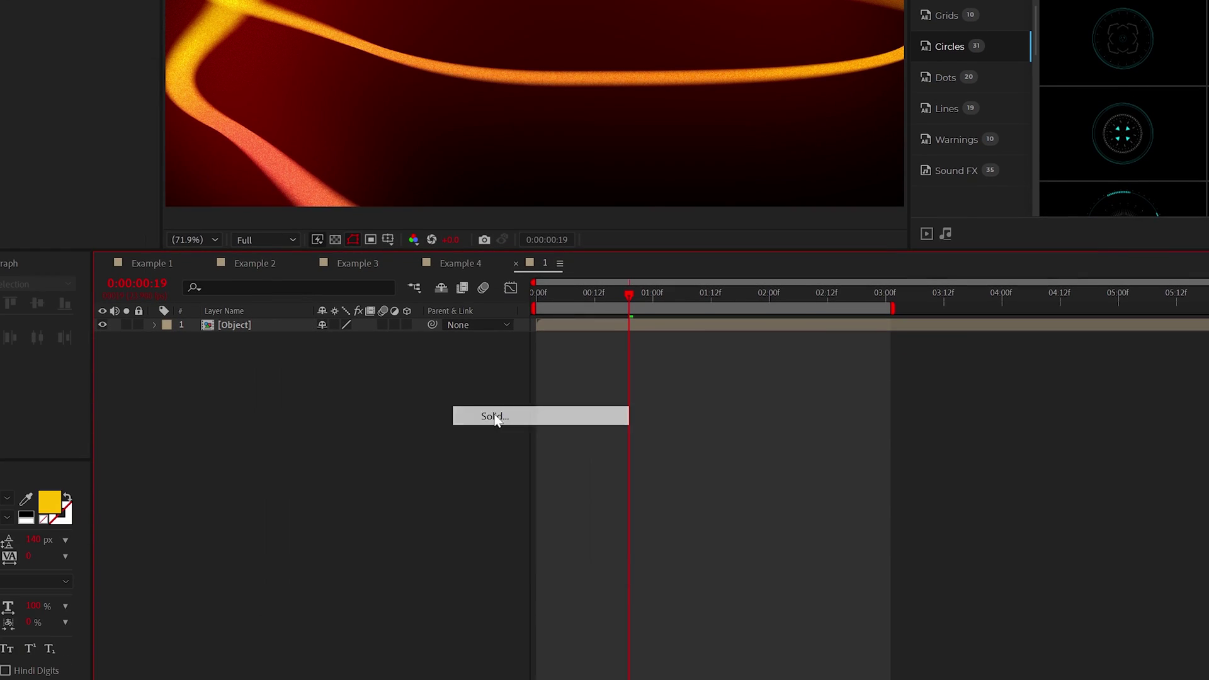
{"action": "left_click", "coordinate": [426, 210]}
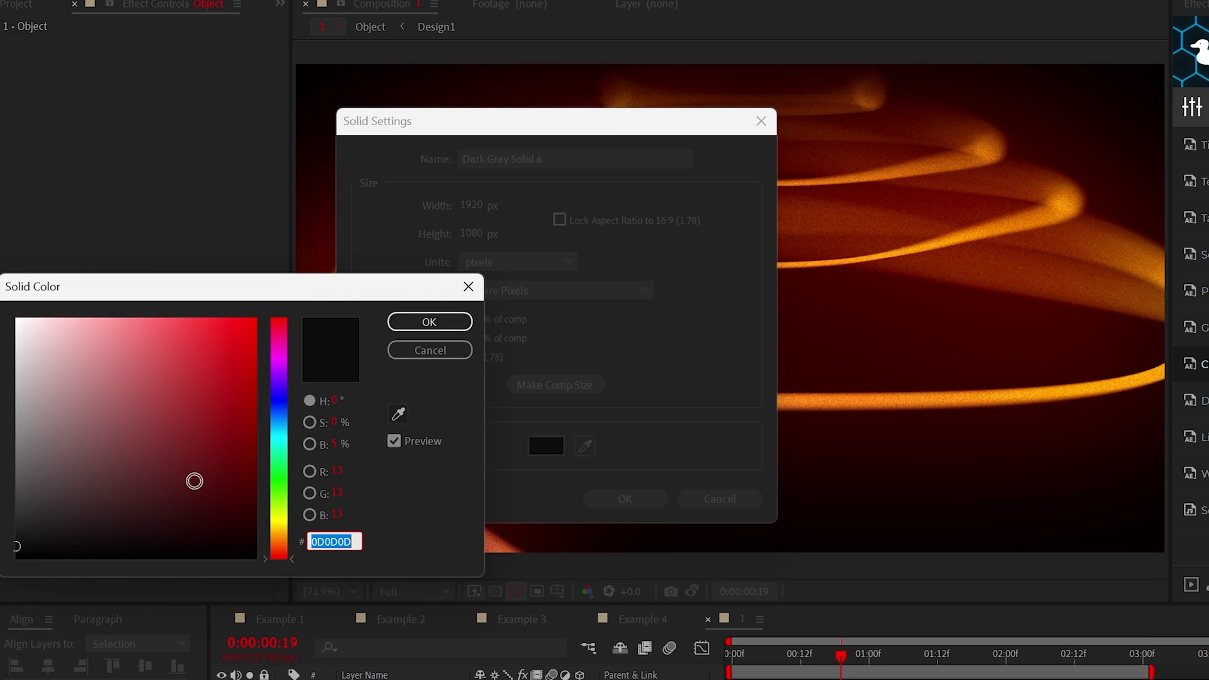
{"action": "left_click", "coordinate": [426, 322]}
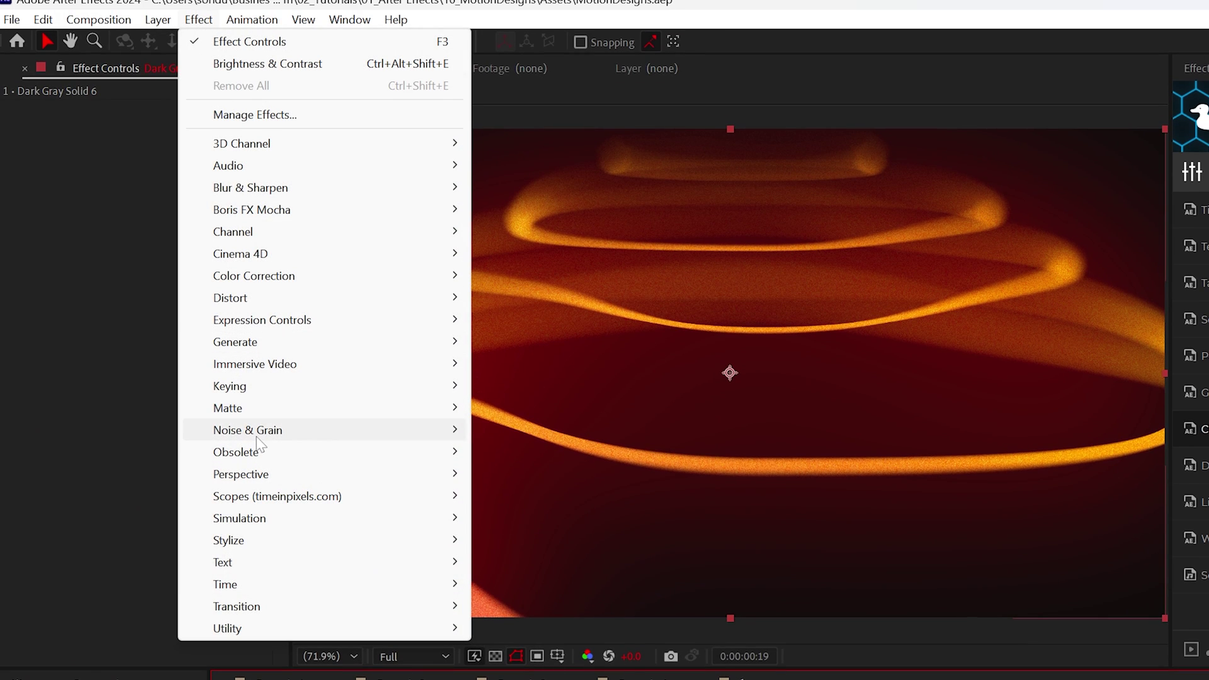
Apply a Noise effect to the dark gray solid
{"action": "mouse_move", "coordinate": [257, 434]}
{"action": "left_click", "coordinate": [516, 562]}
{"action": "left_click", "coordinate": [170, 124]}
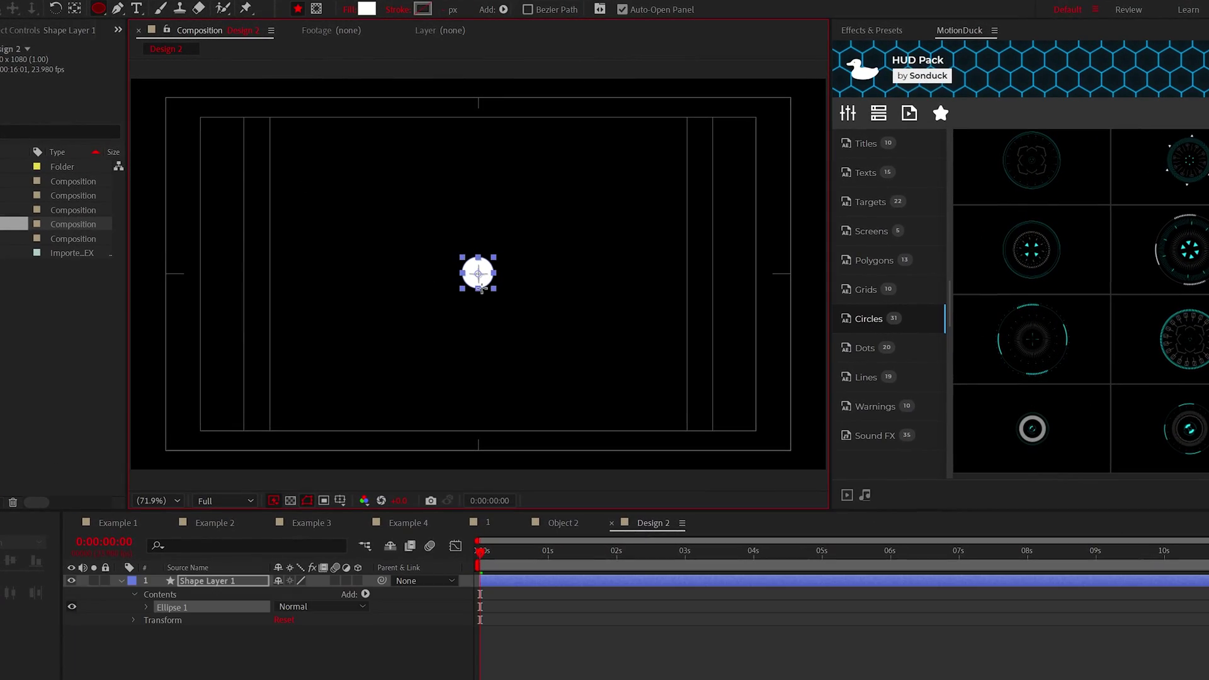
Draw a straight vertical path on the shape layer from the circle's center down past the composition's lower edge
{"action": "left_click", "coordinate": [213, 643]}
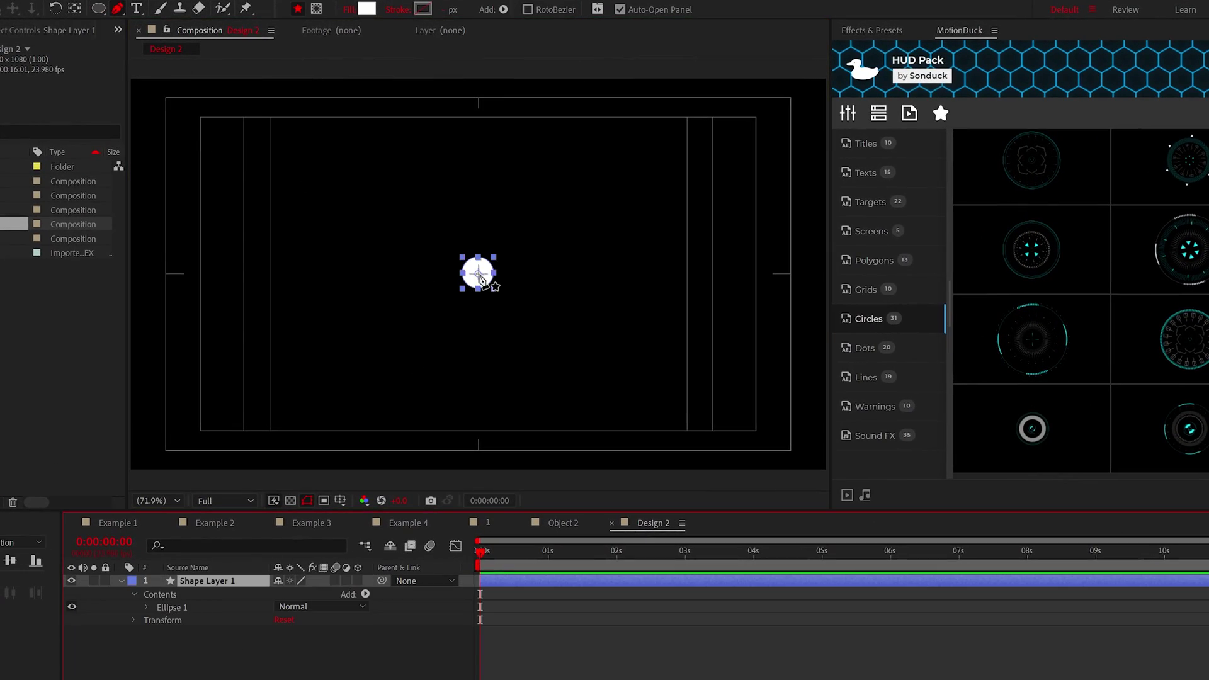
{"action": "scroll", "coordinate": [487, 362], "scroll_direction": "down", "scroll_amount": 3}
{"action": "left_click", "coordinate": [478, 448], "text": "shift"}
{"action": "scroll", "coordinate": [470, 352], "scroll_direction": "up", "scroll_amount": 4}
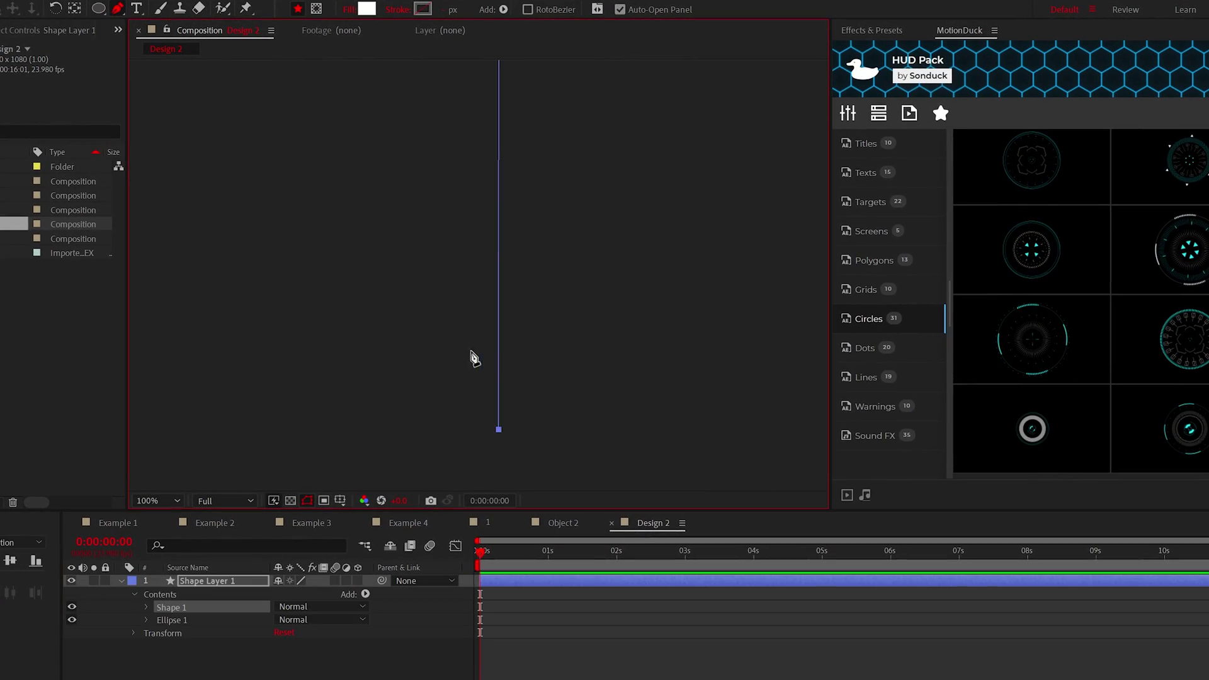
{"action": "left_click", "coordinate": [139, 504]}
Keyframe Ellipse 1's Scale to grow from 0% at the start to 100% just before the one-second mark
{"action": "left_click", "coordinate": [146, 619]}
{"action": "left_click", "coordinate": [185, 556]}
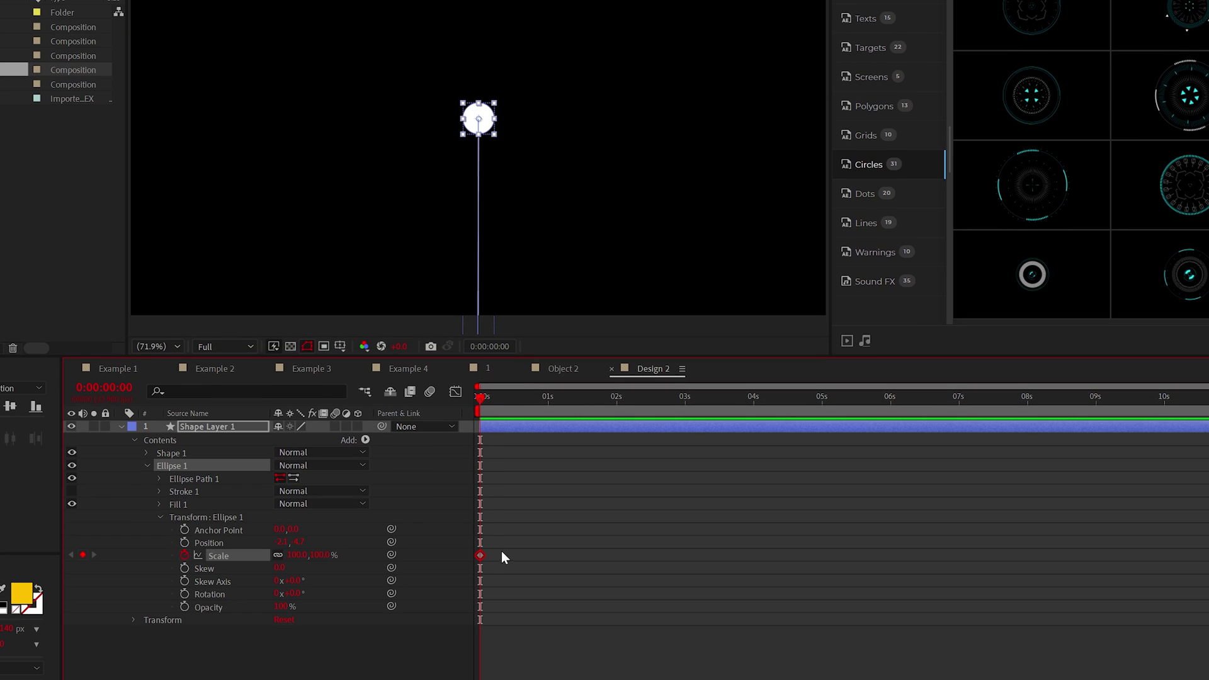
{"action": "left_click", "coordinate": [298, 555]}
{"action": "type", "text": "0"}
{"action": "left_click", "coordinate": [521, 575]}
{"action": "left_click_drag", "start_coordinate": [545, 555], "coordinate": [531, 556]}
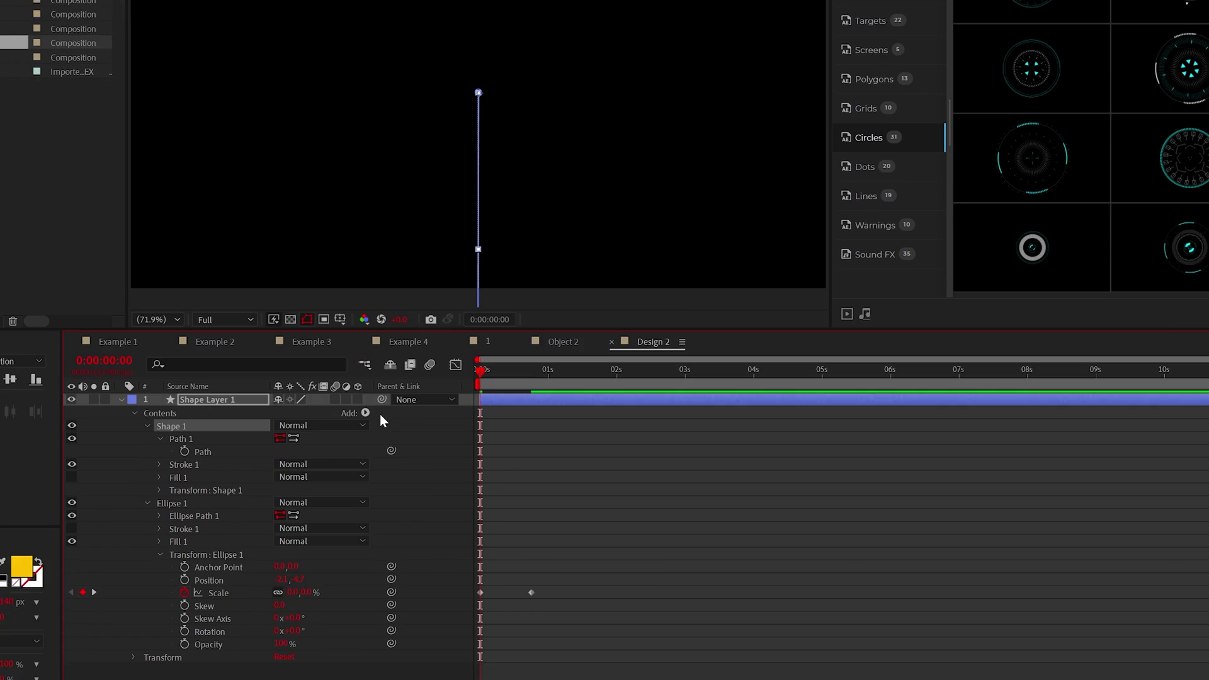
Add Trim Paths to the Shape 1 line, keyframe its End from the first frame, and show only the layer's keyframed properties
{"action": "left_click", "coordinate": [366, 439]}
{"action": "left_click", "coordinate": [313, 554]}
{"action": "left_click", "coordinate": [158, 356]}
{"action": "left_click", "coordinate": [184, 382]}
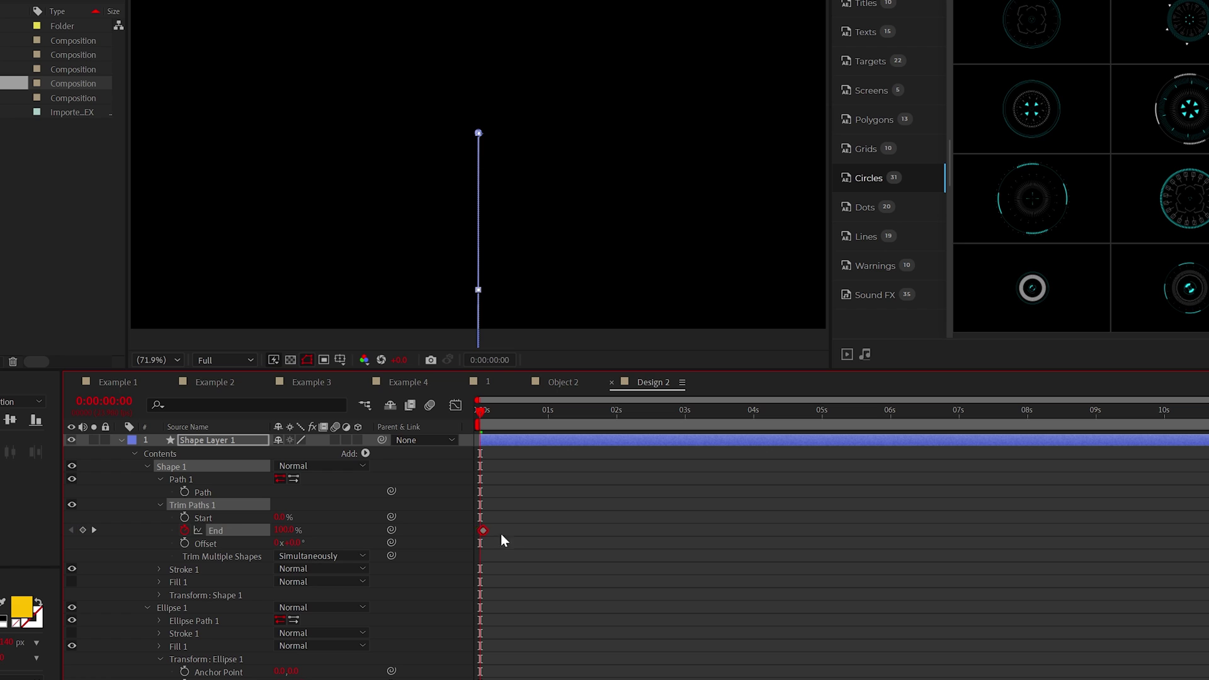
{"action": "key", "text": "u"}
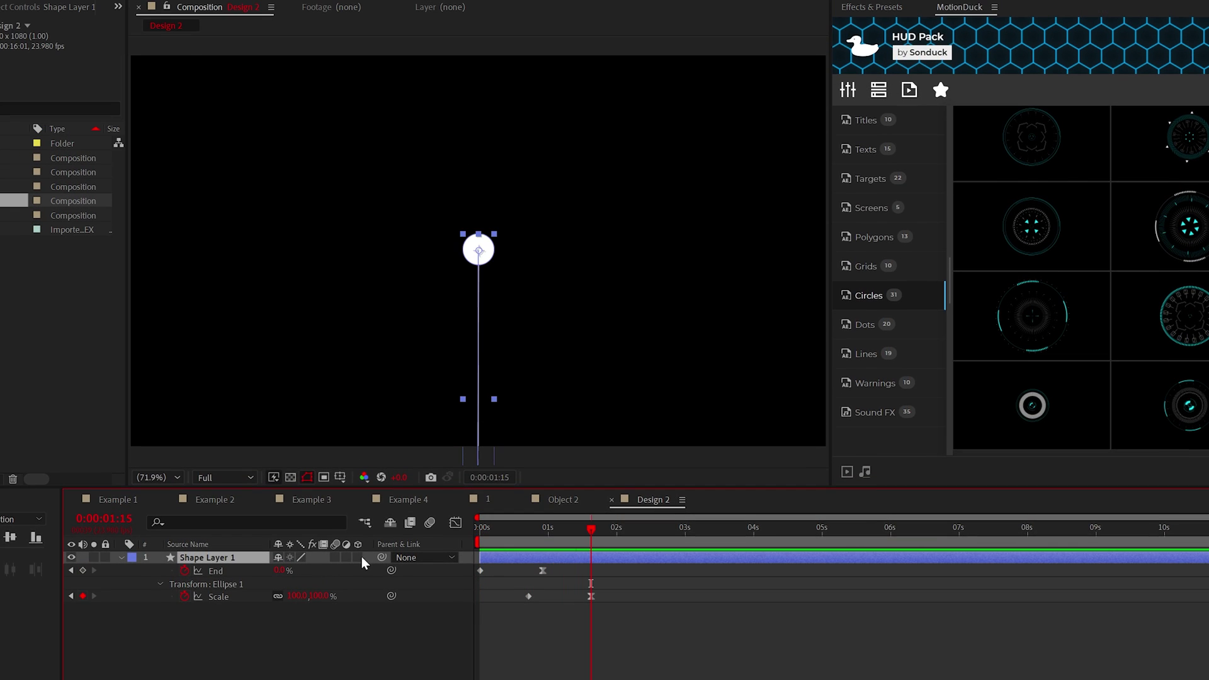
Make the shape layer 3D and duplicate it repeatedly, offsetting the copies horizontally into an evenly spaced row of eight
{"action": "left_click", "coordinate": [357, 557]}
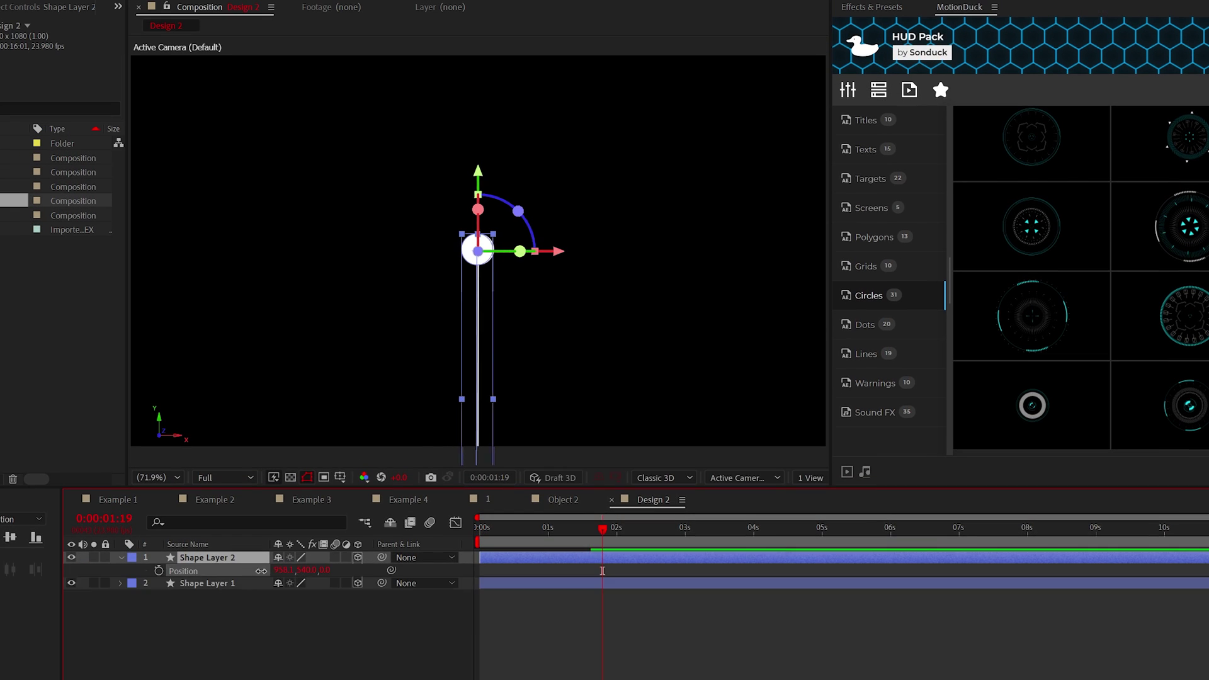
{"action": "left_click_drag", "start_coordinate": [282, 570], "coordinate": [246, 571]}
{"action": "key", "text": "ctrl+a"}
{"action": "key", "text": "ctrl+d"}
{"action": "left_click_drag", "start_coordinate": [282, 570], "coordinate": [227, 571]}
{"action": "key", "text": "ctrl+d"}
{"action": "left_click_drag", "start_coordinate": [282, 622], "coordinate": [209, 622]}
{"action": "key", "text": "ctrl+a"}
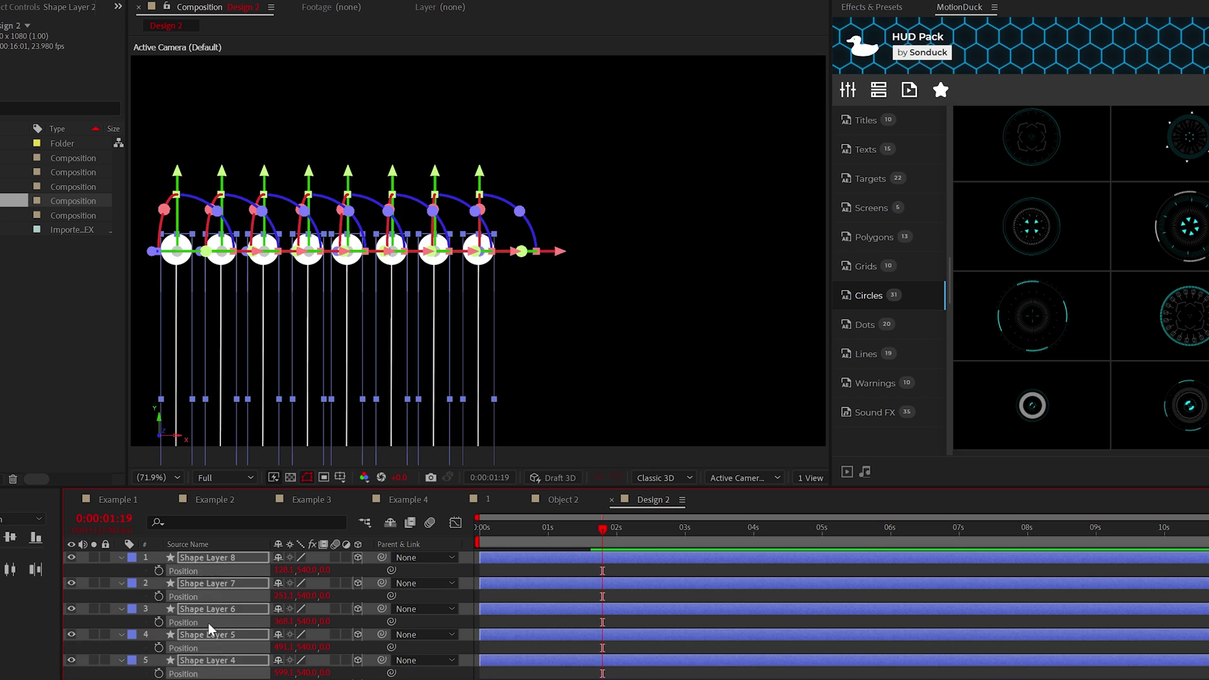
Duplicate the row of shapes and shift the copies sideways until 32 layers span the frame, with their Position properties shown
{"action": "key", "text": "ctrl+d"}
{"action": "left_click_drag", "start_coordinate": [282, 570], "coordinate": [244, 603]}
{"action": "key", "text": "ctrl+a"}
{"action": "key", "text": "ctrl+d"}
{"action": "key", "text": "comma"}
{"action": "key", "text": "ctrl+a"}
{"action": "key", "text": "p"}
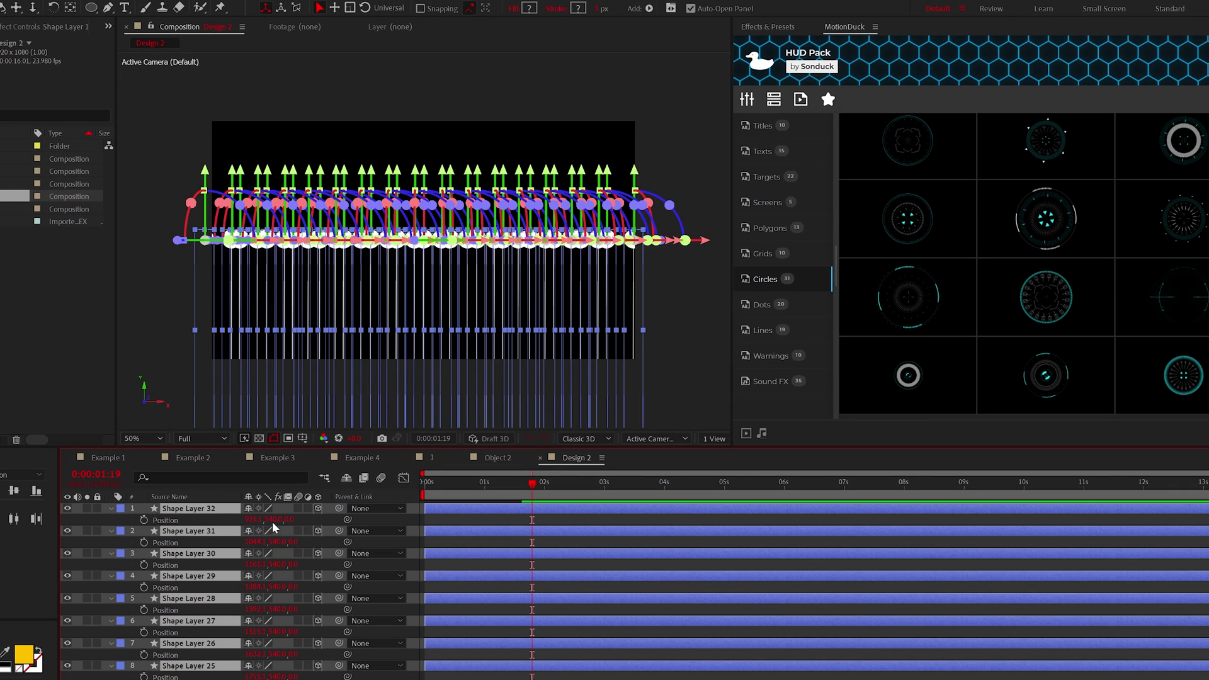
Scatter Shape Layers 32 through 28 in depth by giving them alternating nearer and farther Z positions
{"action": "key", "text": "F2"}
{"action": "left_click_drag", "start_coordinate": [289, 520], "coordinate": [220, 520]}
{"action": "left_click_drag", "start_coordinate": [290, 542], "coordinate": [474, 543]}
{"action": "left_click_drag", "start_coordinate": [289, 565], "coordinate": [193, 565]}
{"action": "left_click_drag", "start_coordinate": [289, 587], "coordinate": [441, 587]}
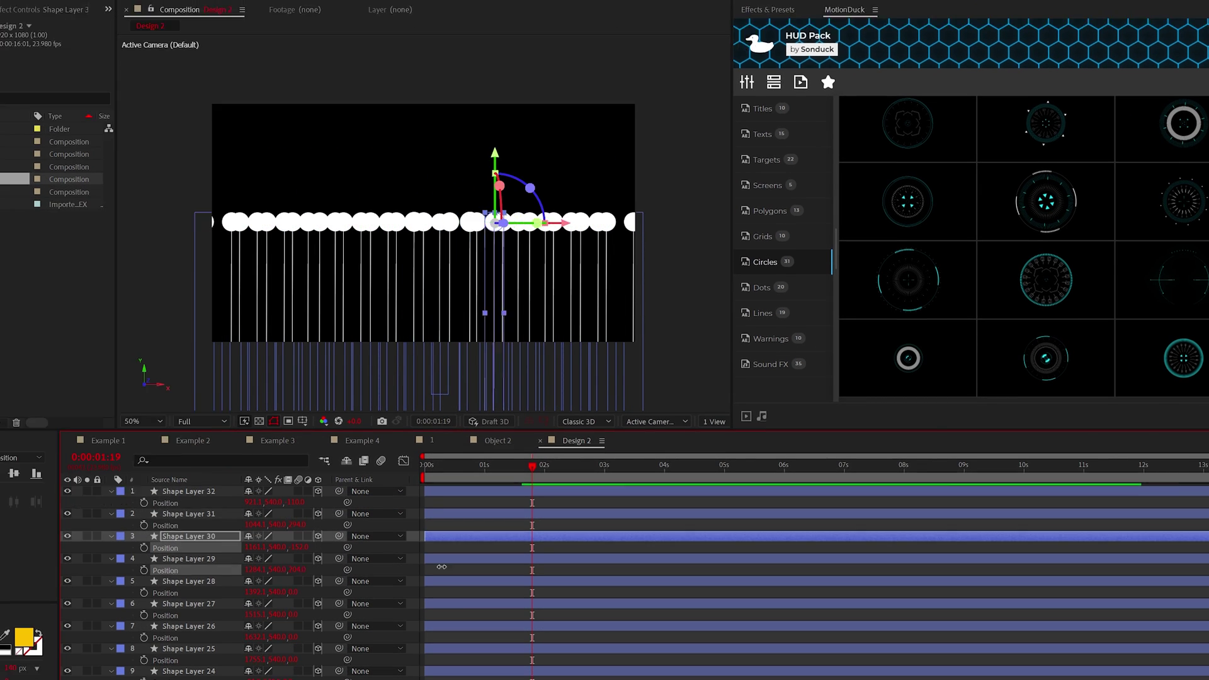
{"action": "left_click_drag", "start_coordinate": [289, 609], "coordinate": [128, 609]}
Stagger the start times of the stem layers by small, varied offsets in the timeline
{"action": "left_click_drag", "start_coordinate": [296, 461], "coordinate": [312, 460]}
{"action": "left_click_drag", "start_coordinate": [296, 483], "coordinate": [315, 506]}
{"action": "left_click_drag", "start_coordinate": [293, 528], "coordinate": [309, 573]}
{"action": "left_click", "coordinate": [291, 596]}
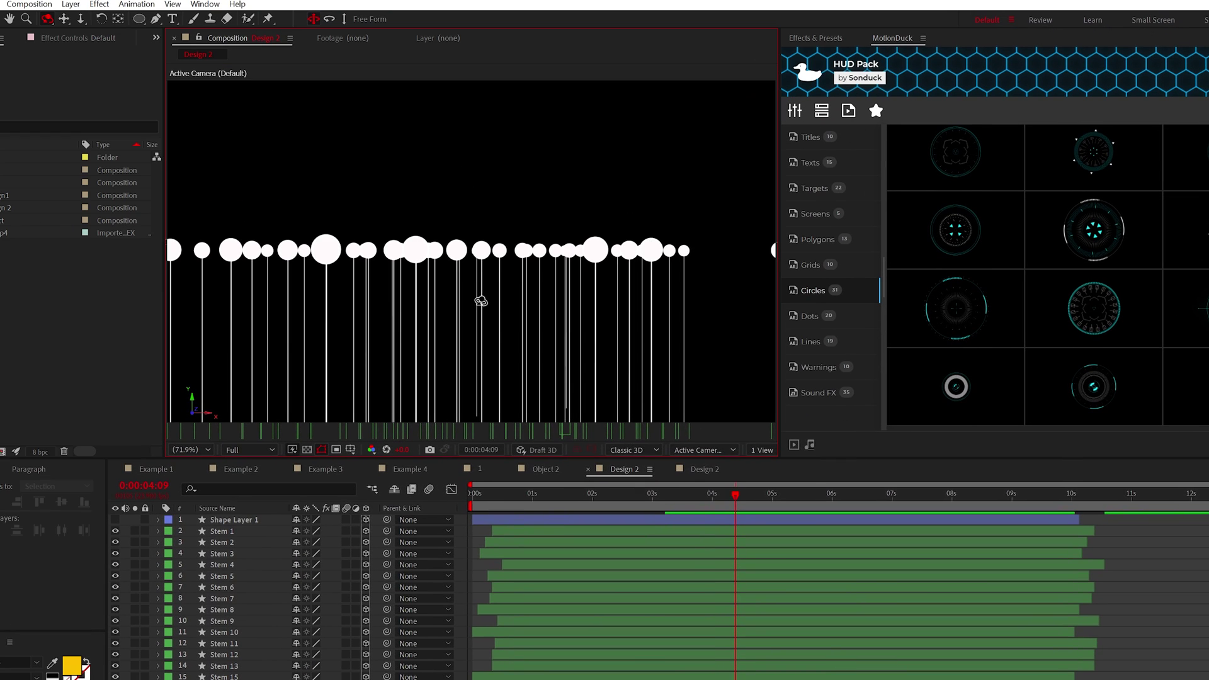
Check the stems from a shifted 3D view and pre-compose all the layers
{"action": "left_click_drag", "start_coordinate": [481, 301], "coordinate": [399, 276]}
{"action": "key", "text": "ctrl+a"}
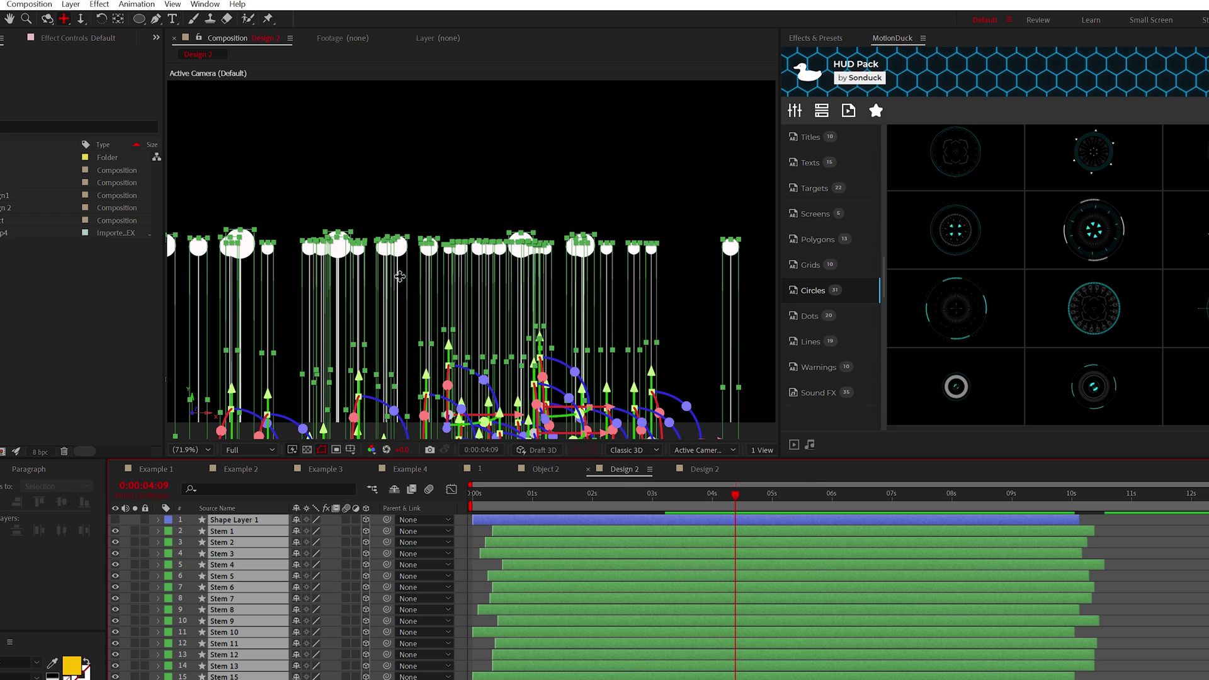
{"action": "left_click", "coordinate": [71, 5]}
{"action": "left_click", "coordinate": [108, 481]}
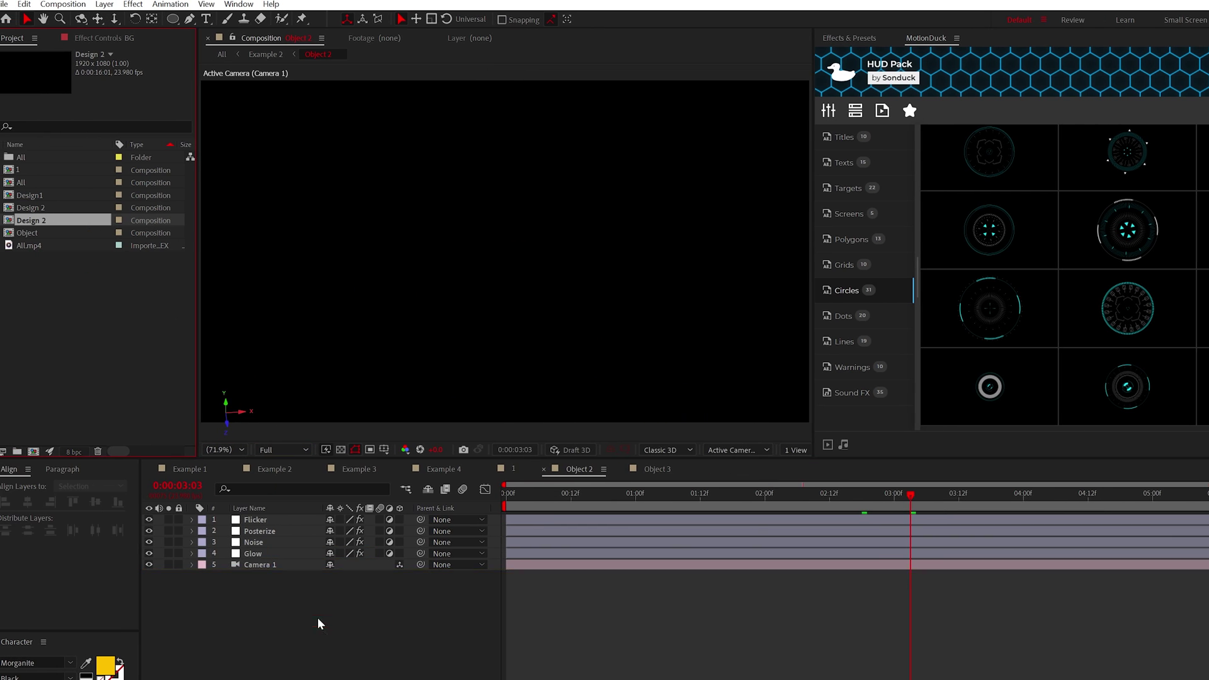
Place Design 2 below the camera in Object 2 with Collapse Transformations enabled, and open the Example 2 composition
{"action": "left_click", "coordinate": [340, 576]}
{"action": "key", "text": "c"}
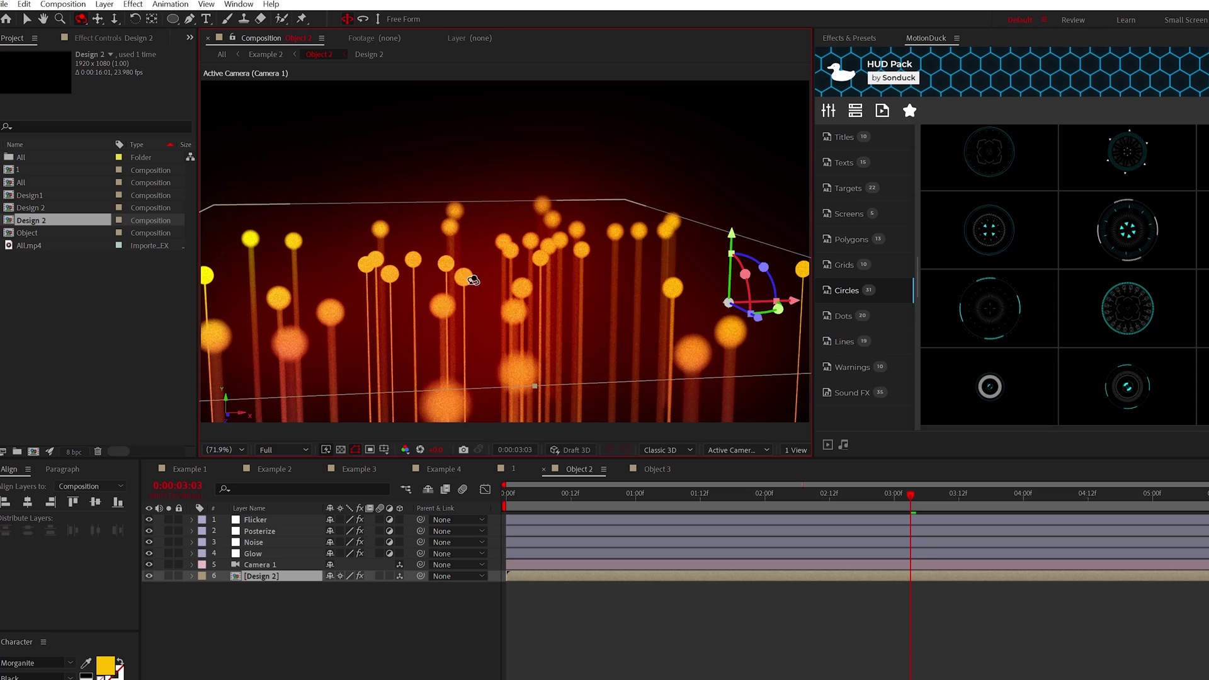
{"action": "left_click", "coordinate": [272, 470]}
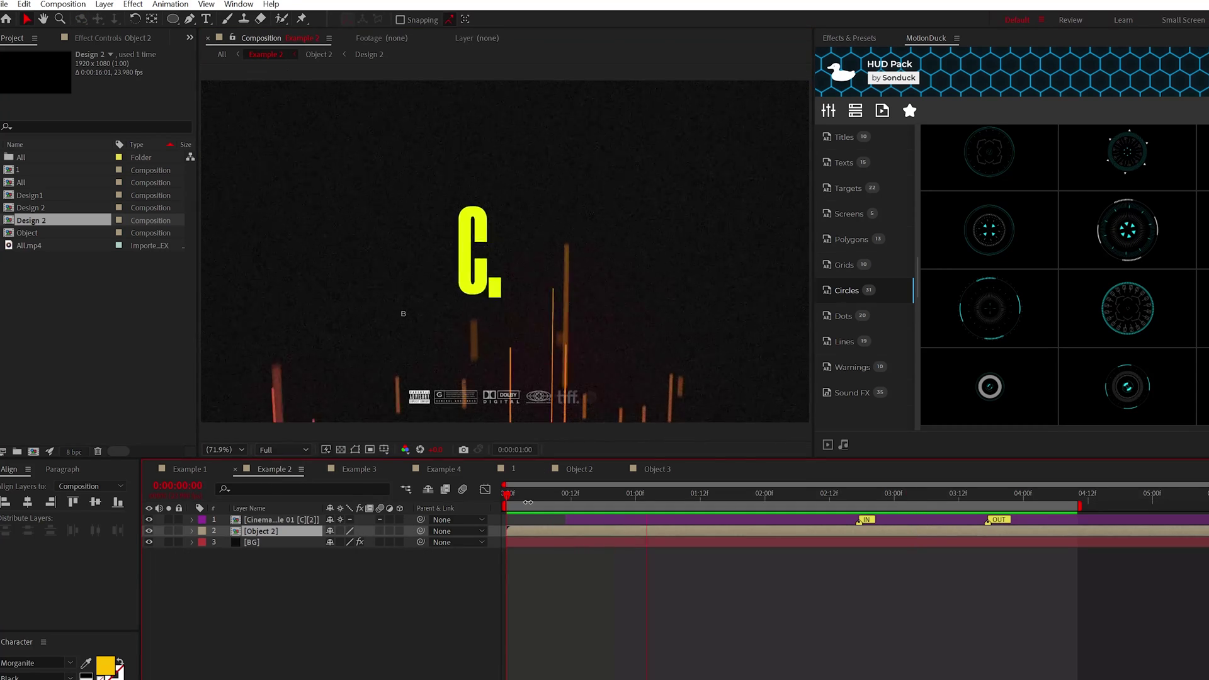